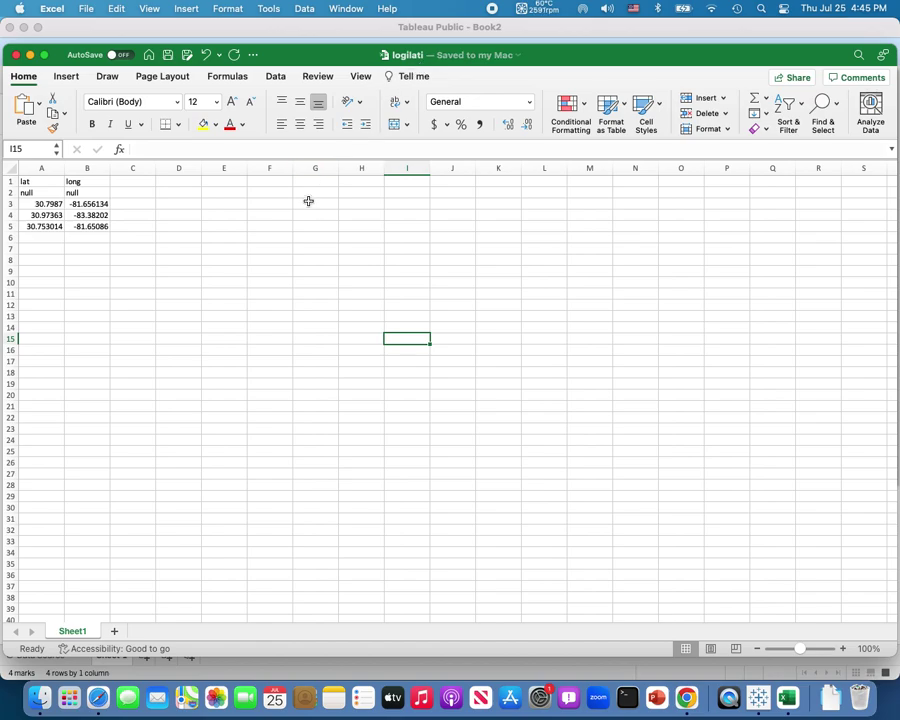
Switch to Tableau Public and create a new workbook.
click(758, 697)
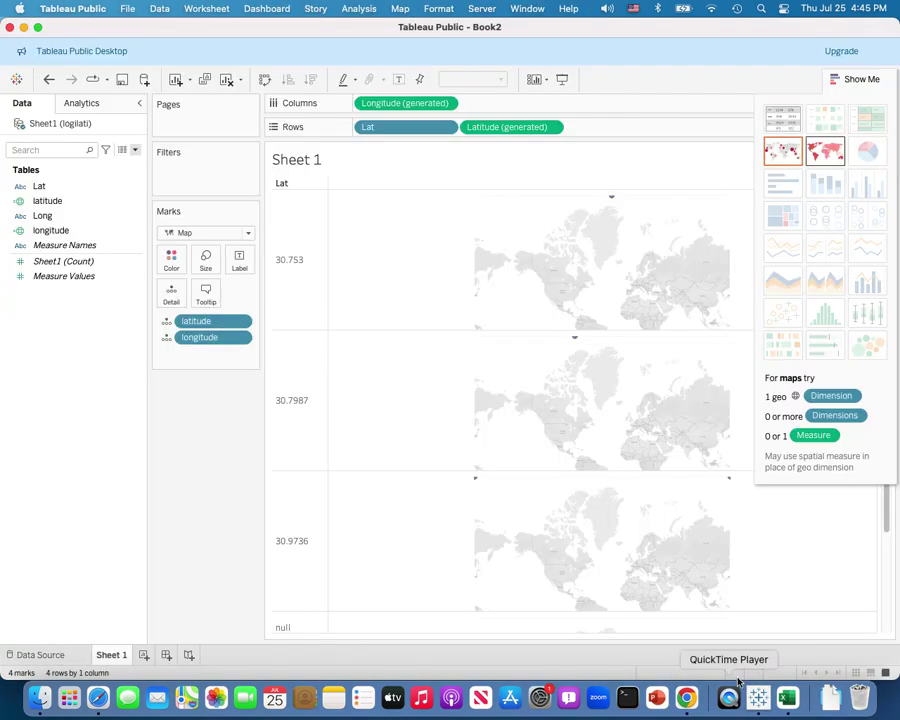
click(127, 9)
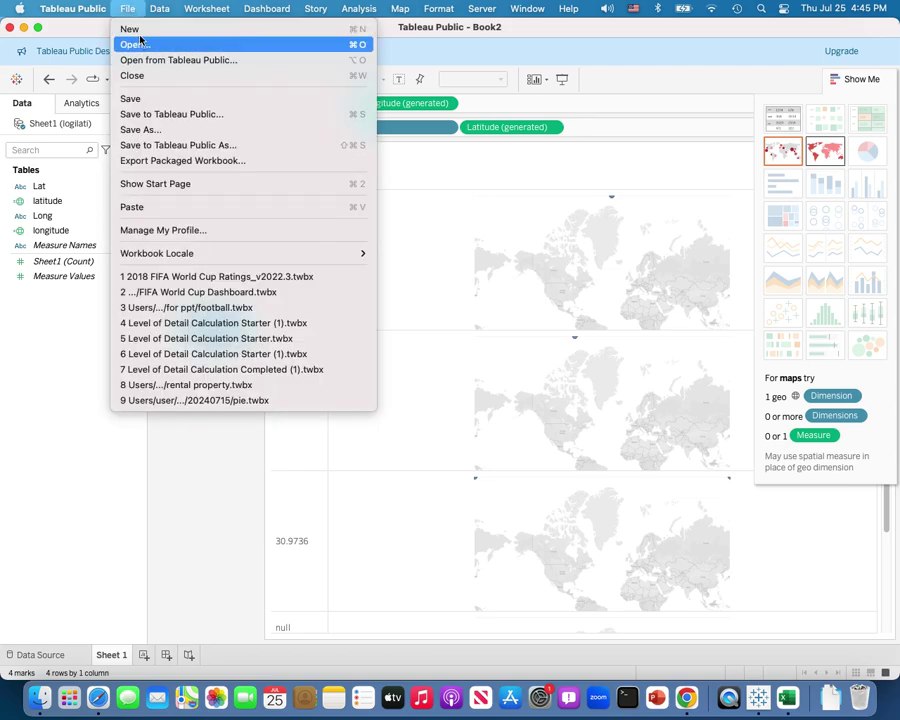
click(139, 35)
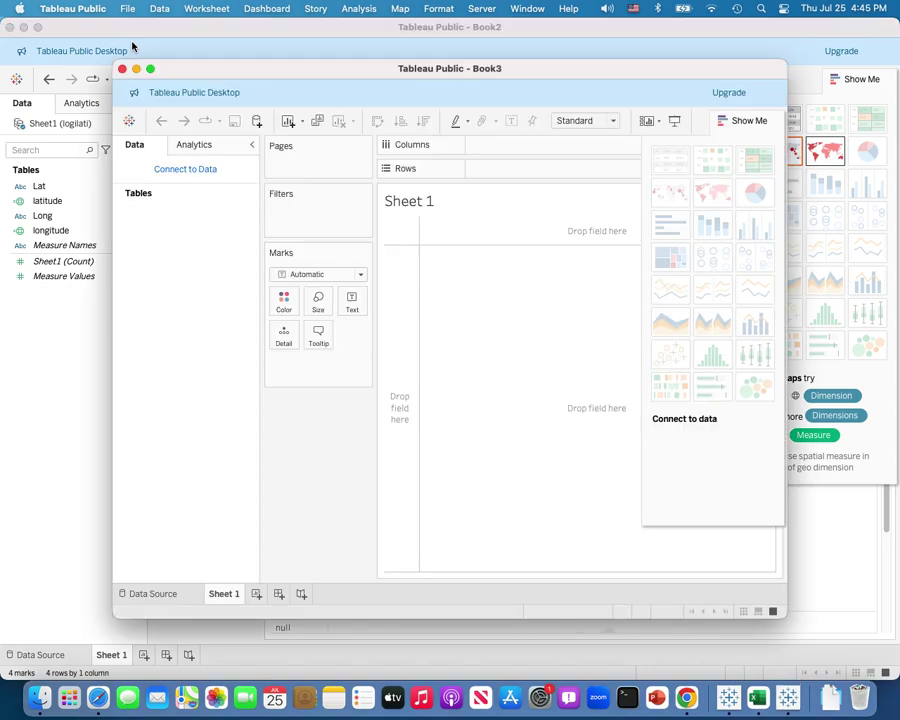
Connect the new workbook to the Excel file logilati.xlsx and go to its Sheet 1 worksheet.
click(166, 169)
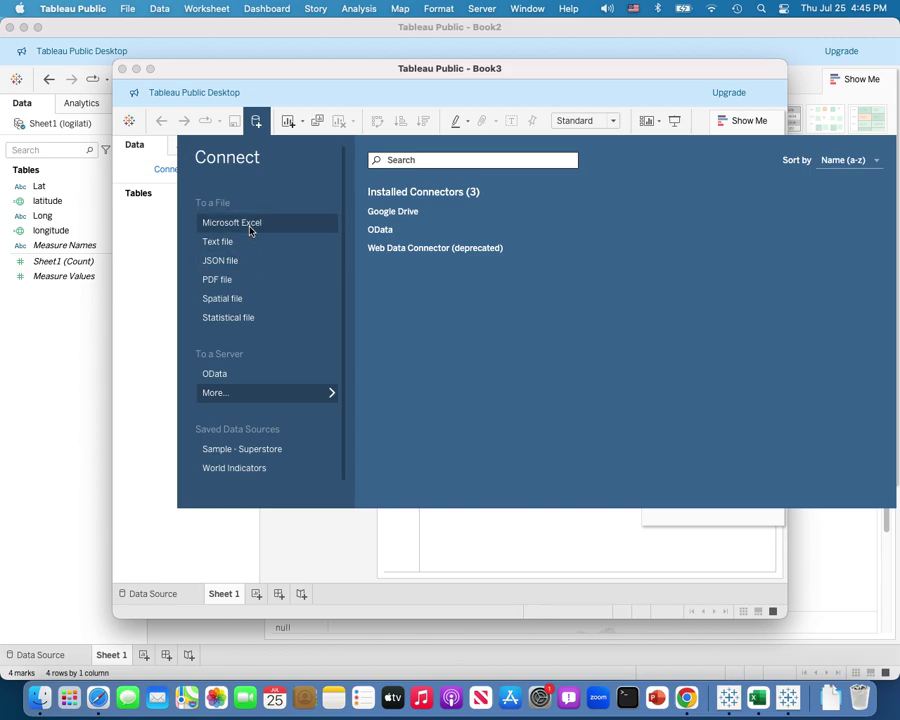
click(250, 231)
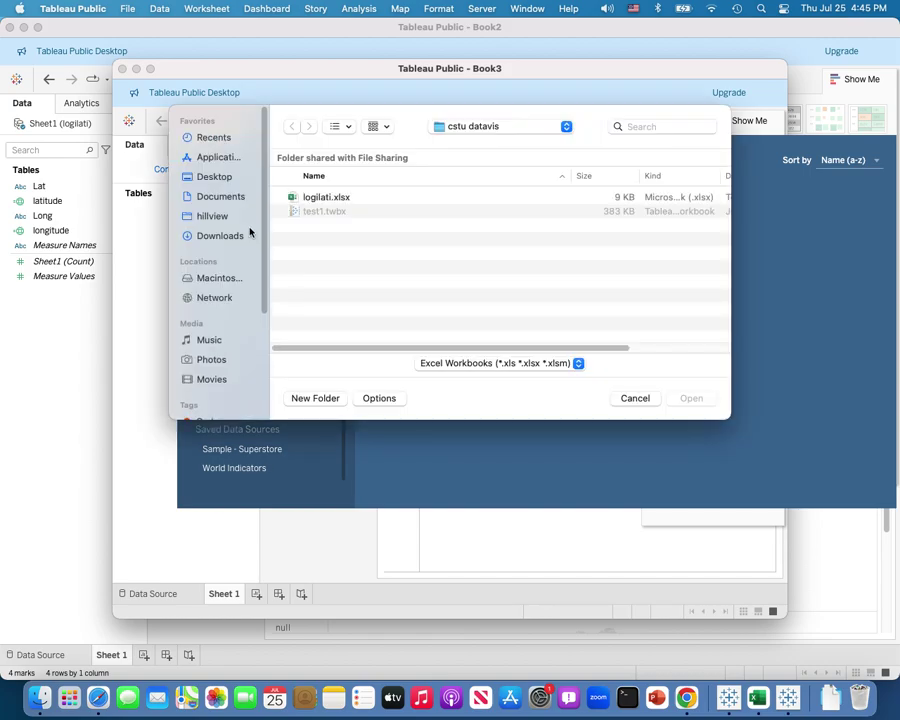
click(333, 198)
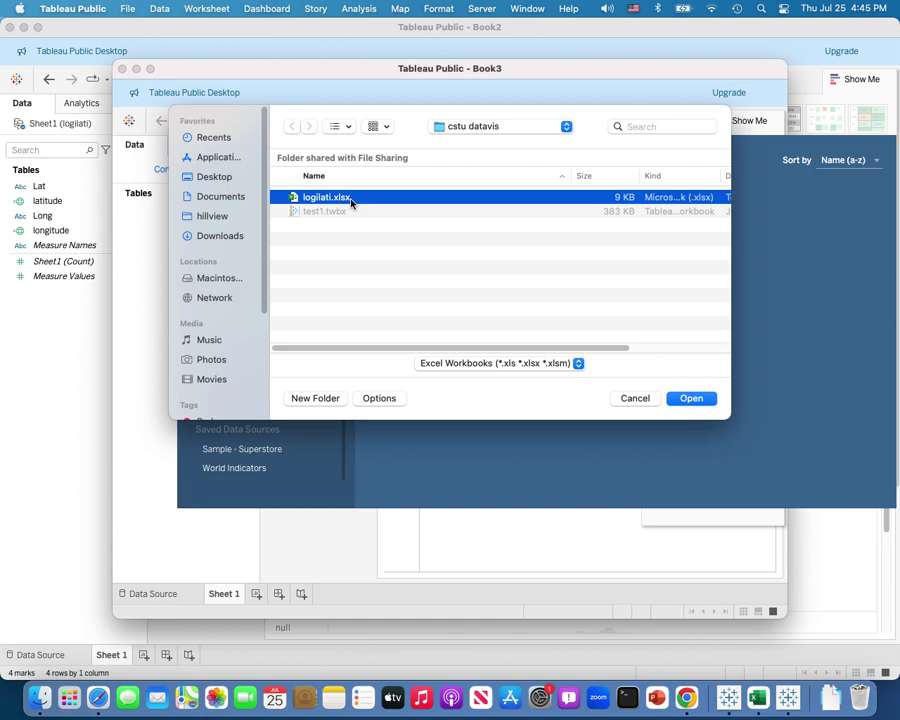
click(690, 398)
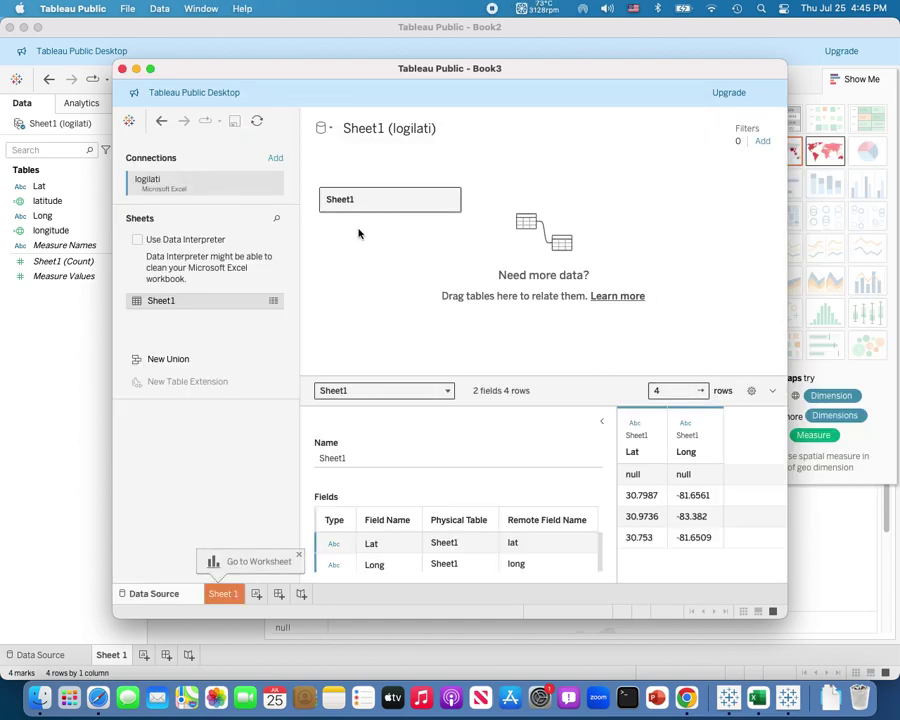
click(227, 594)
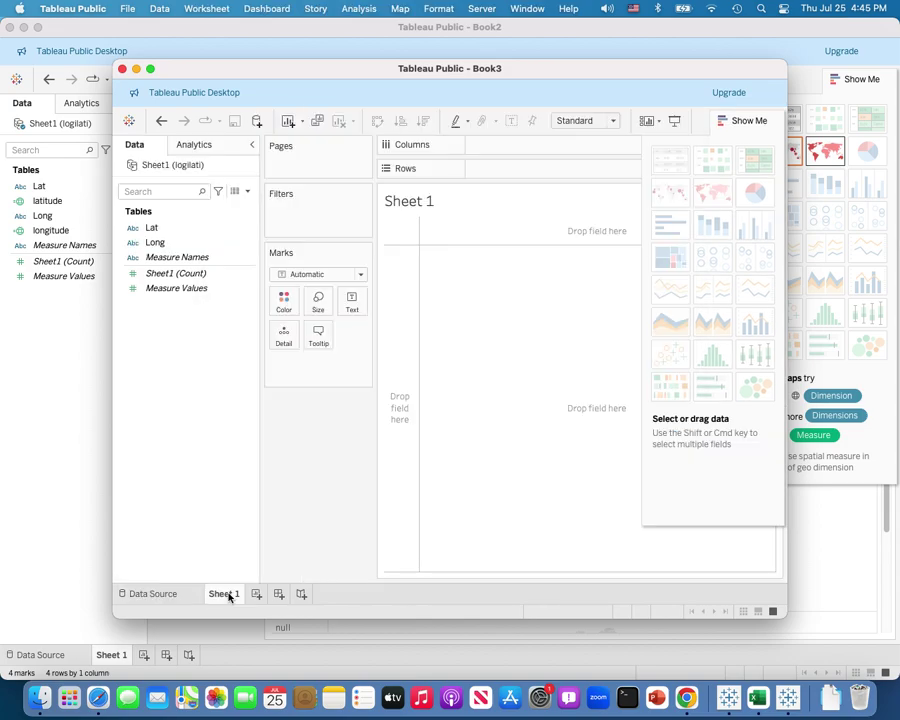
Place the Lat and Long fields side by side on Rows and collapse the Show Me chart suggestions.
click(170, 244)
click(171, 229)
click(175, 248)
drag(151, 228, 519, 174)
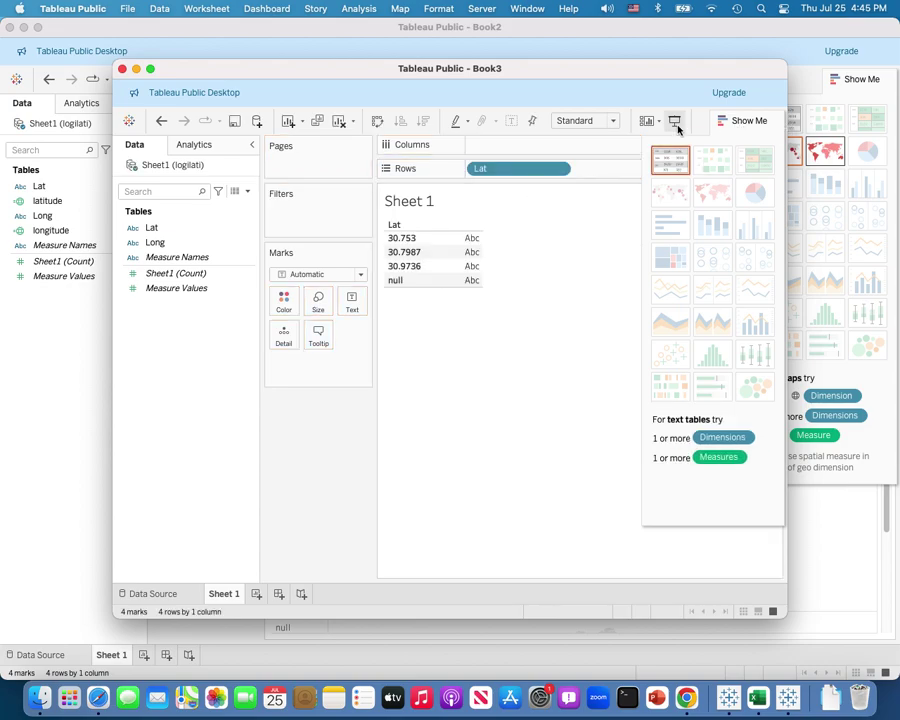
click(752, 118)
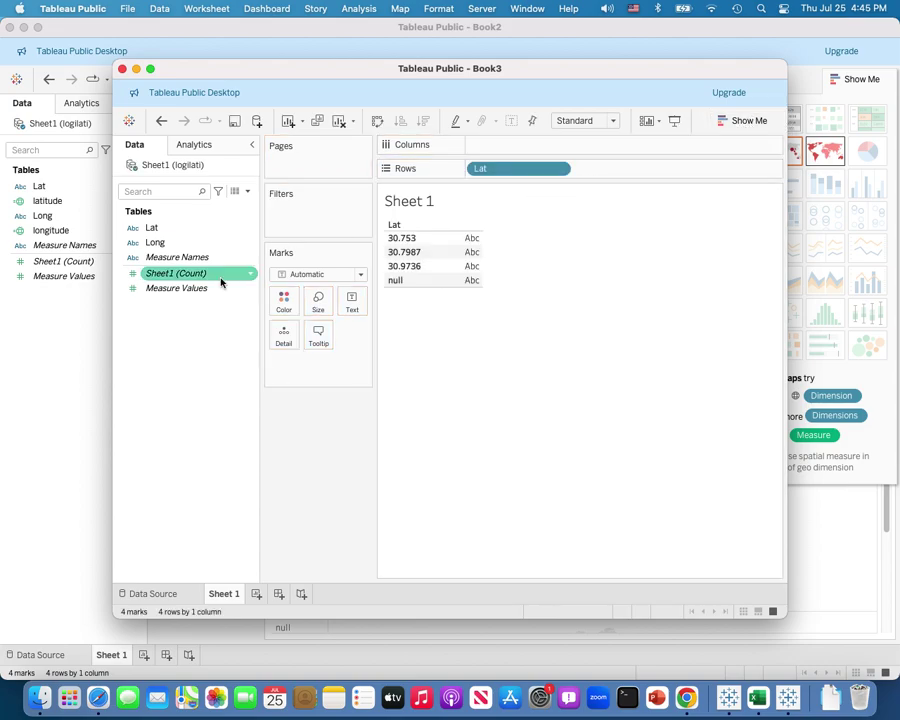
drag(188, 250, 623, 177)
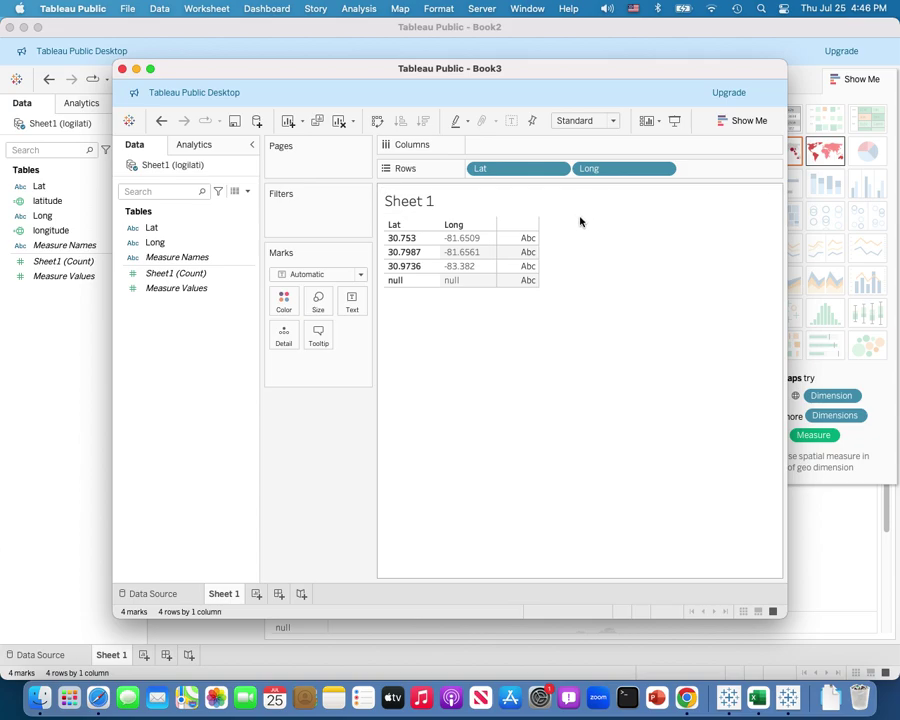
click(395, 238)
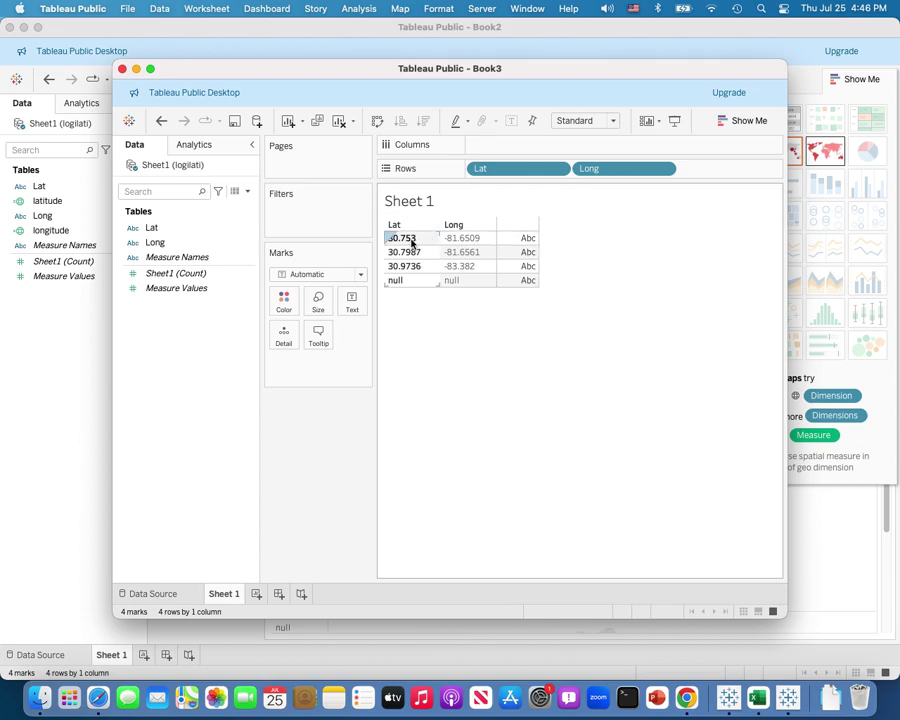
click(494, 341)
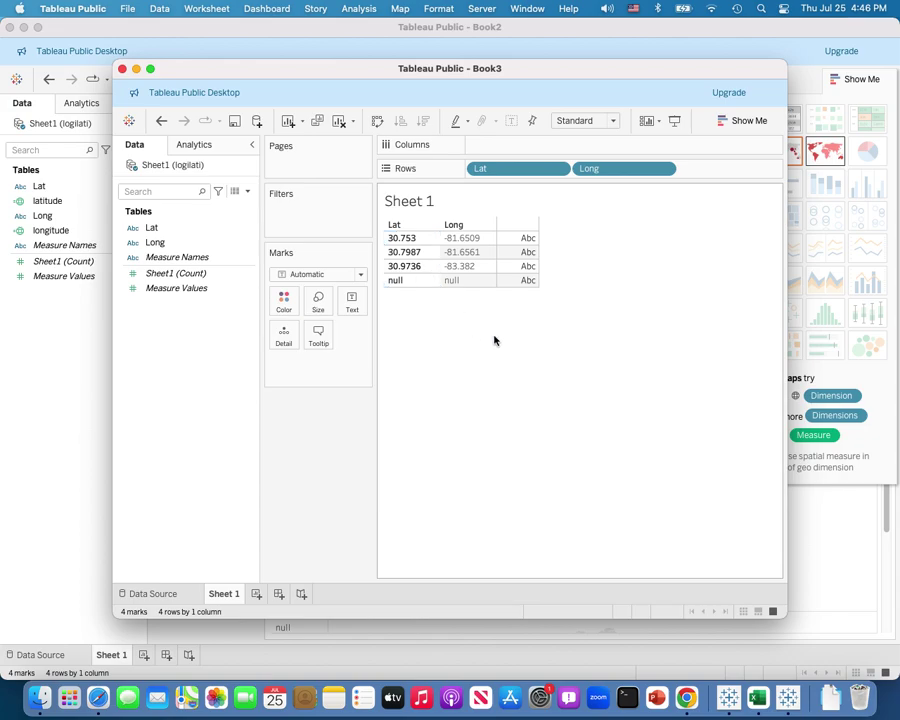
click(398, 240)
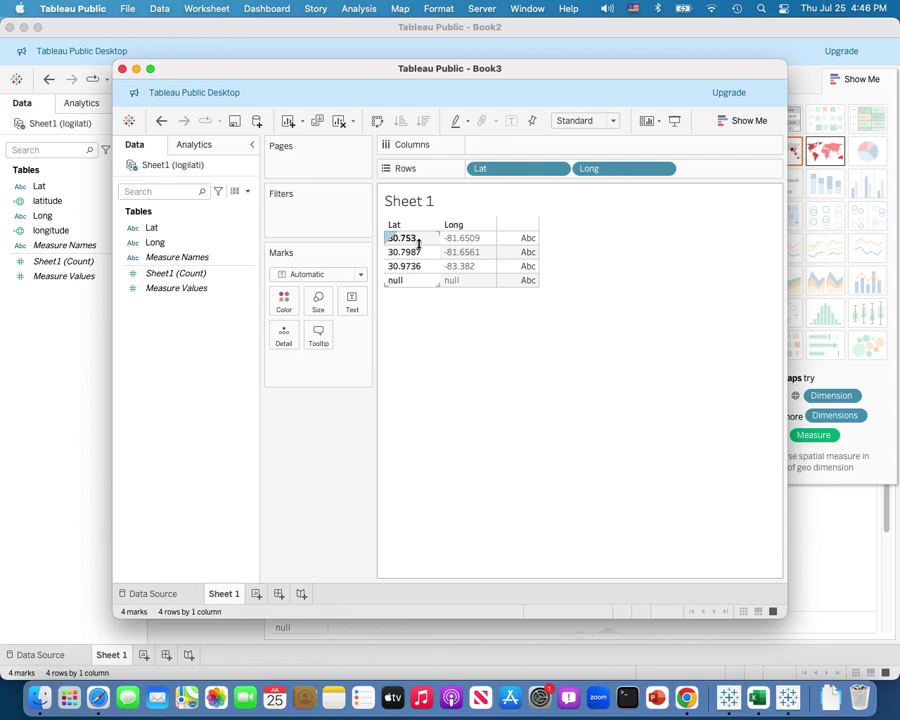
click(464, 316)
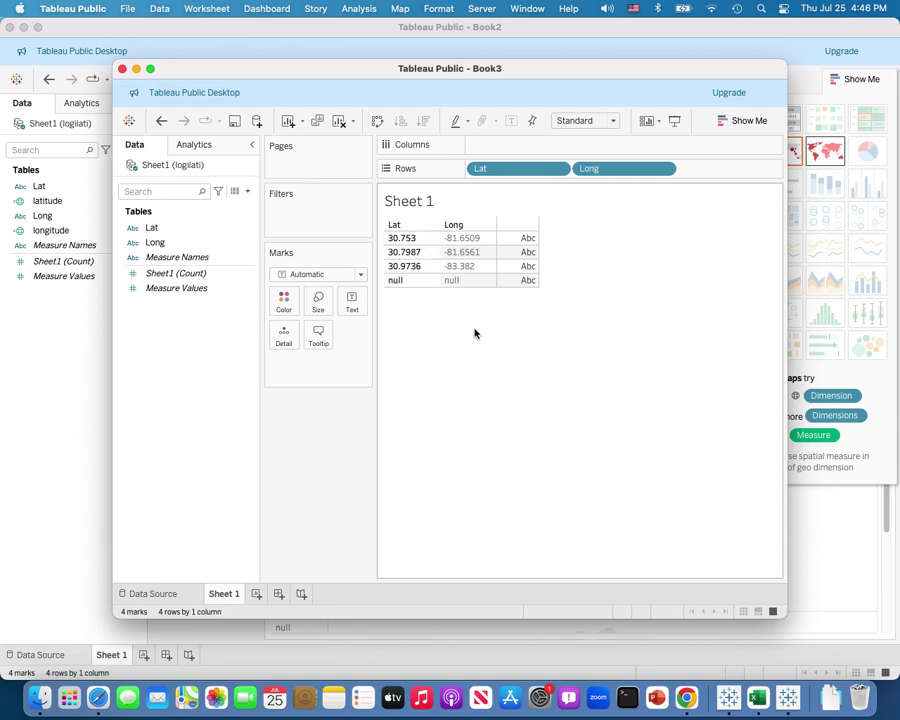
click(398, 241)
click(527, 322)
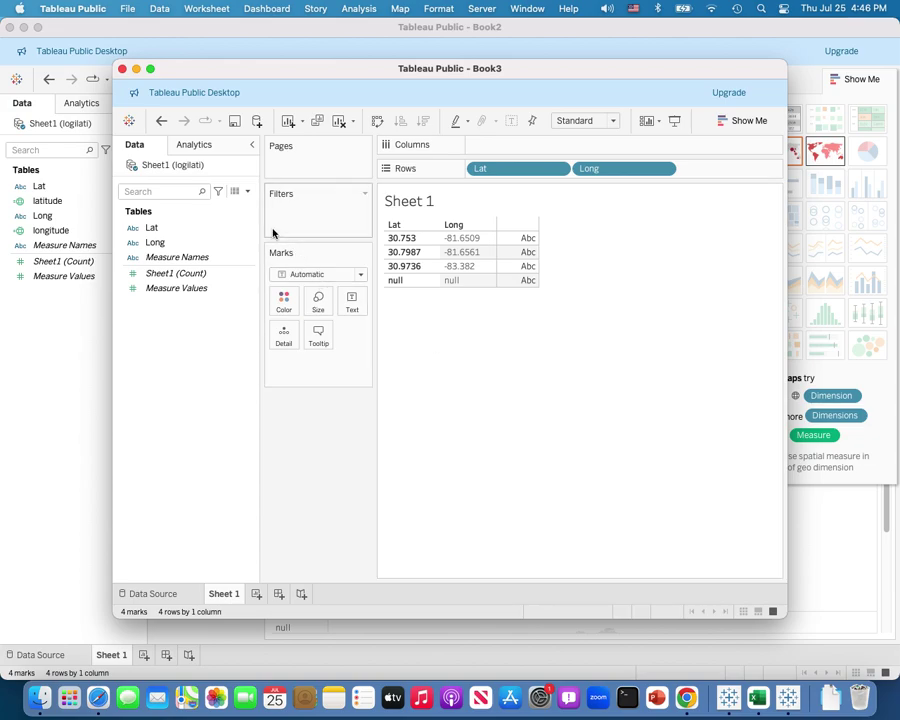
Start a new calculated field named latitude.
click(248, 193)
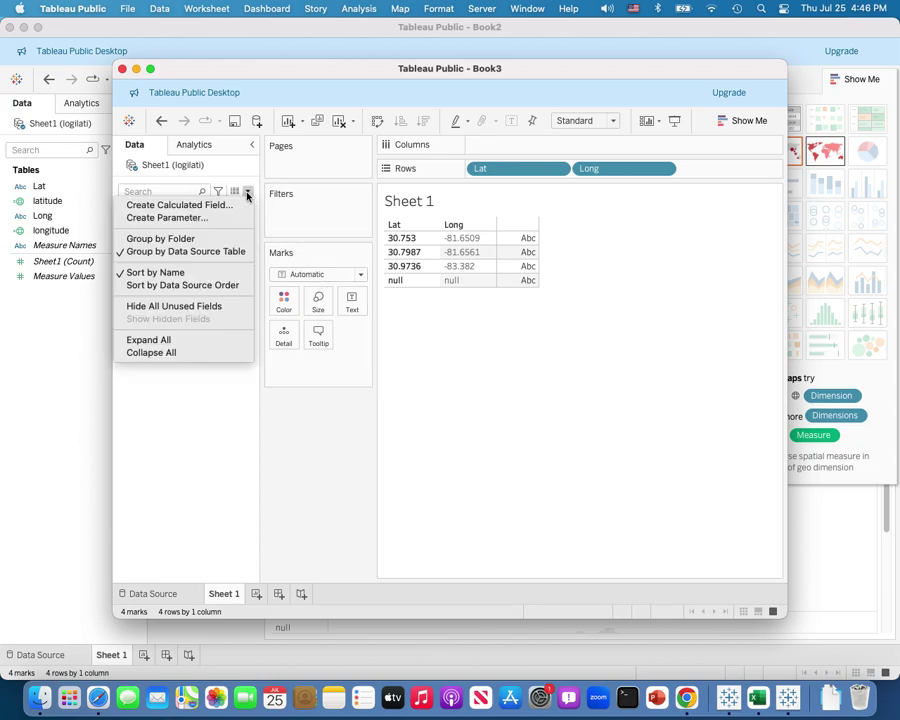
click(227, 205)
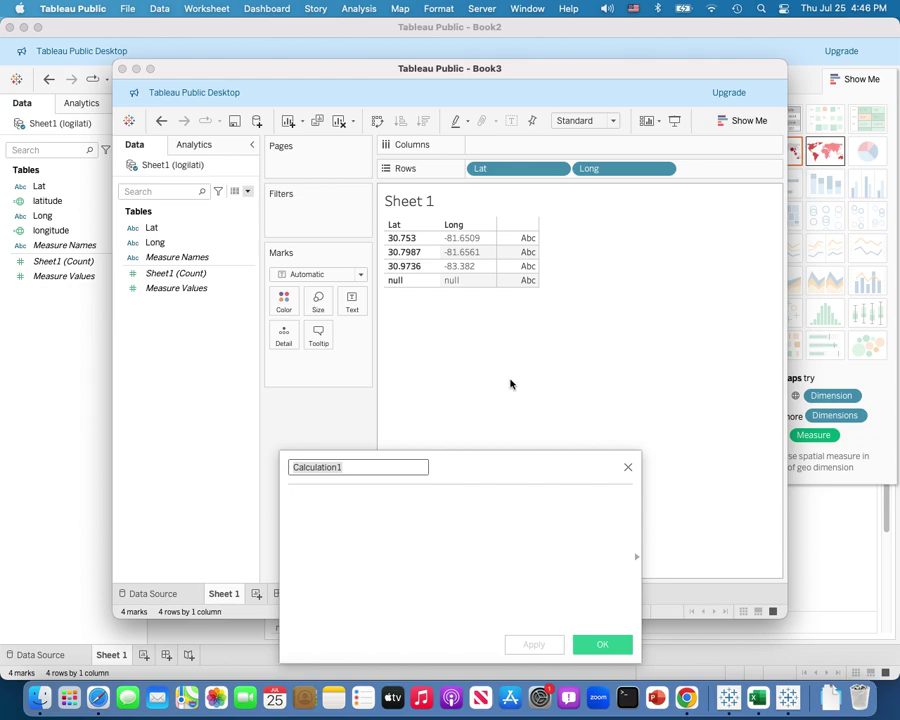
text(lati)
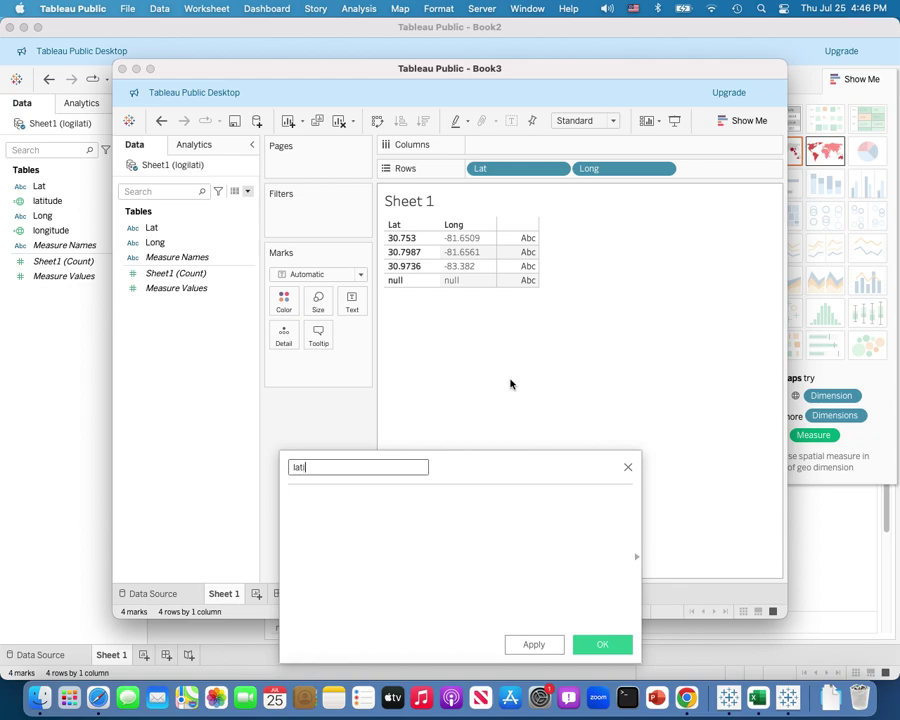
text(tude)
click(378, 501)
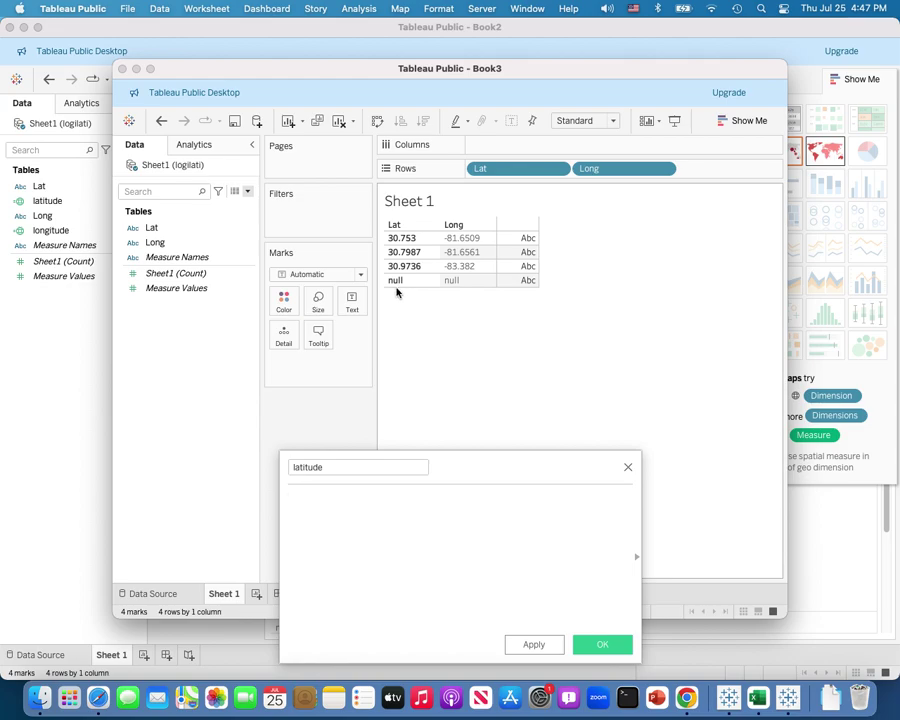
mouse_move(397, 291)
mouse_down()
mouse_move(400, 237)
mouse_move(397, 291)
mouse_up()
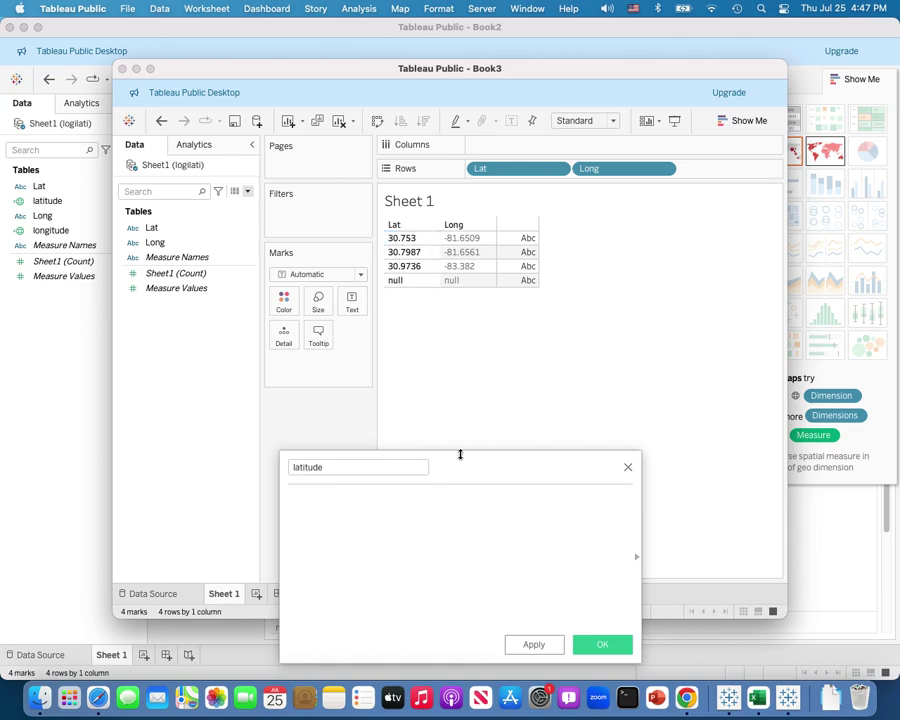
Write the first line of the latitude formula as IF [Lat] = 'null' THEN 0.
text(if)
key(Return)
text(lat)
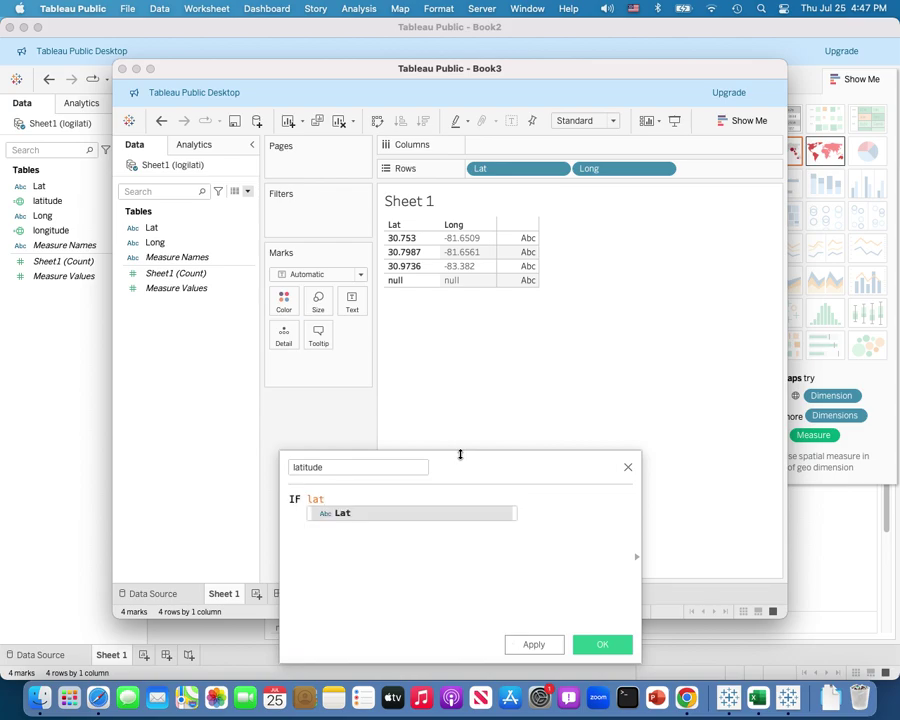
key(Return)
text(=)
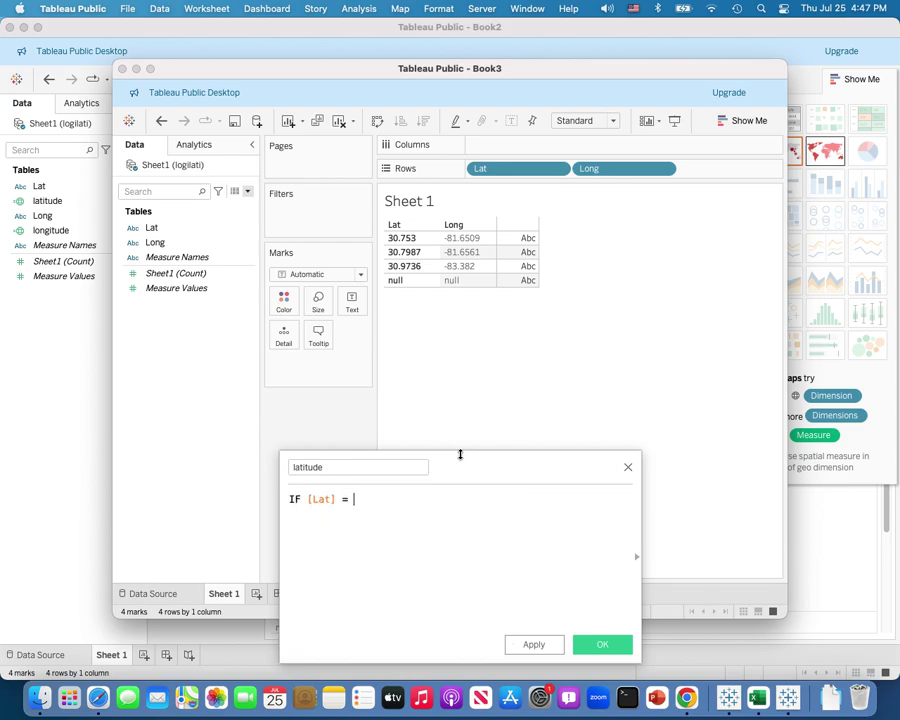
text(n)
key(BackSpace)
text('')
text(null)
text( th)
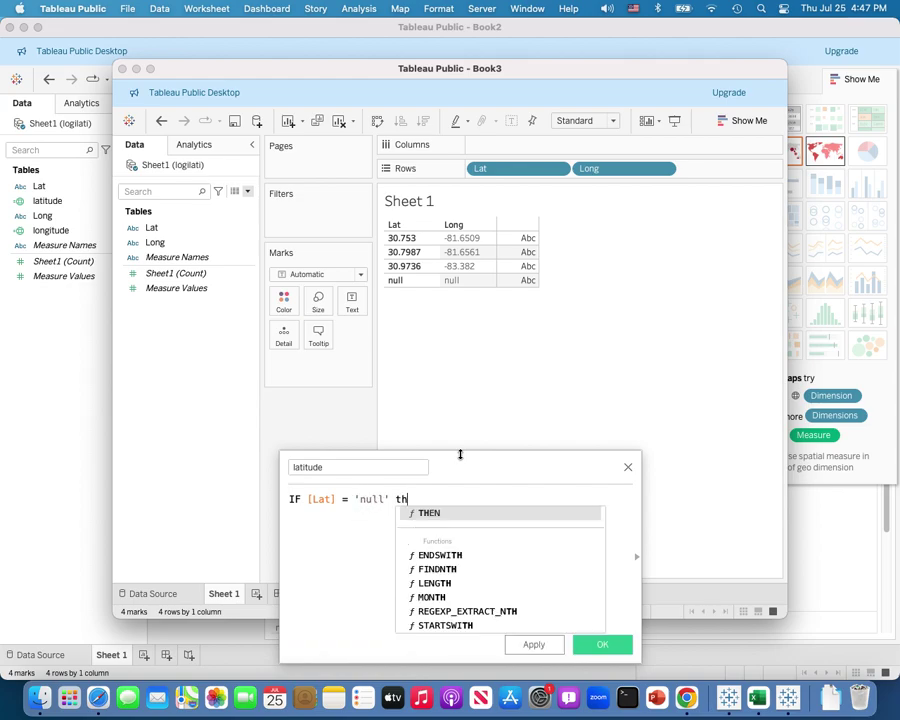
key(Return)
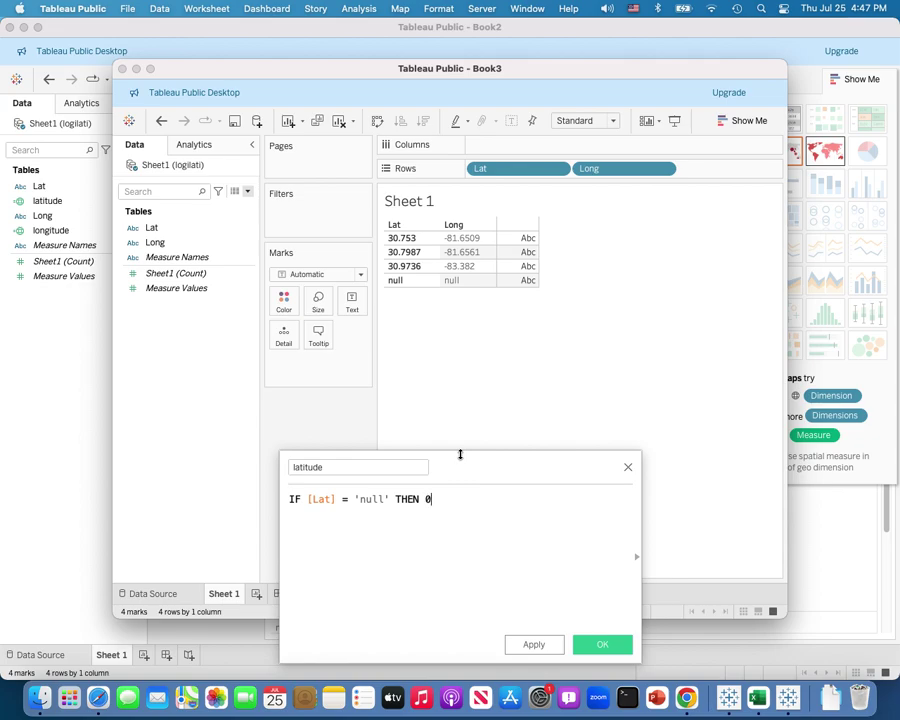
text(0)
key(Return)
Add an ELSE branch on the formula's second line that calls the REGEXP_REPLACE function.
text(el)
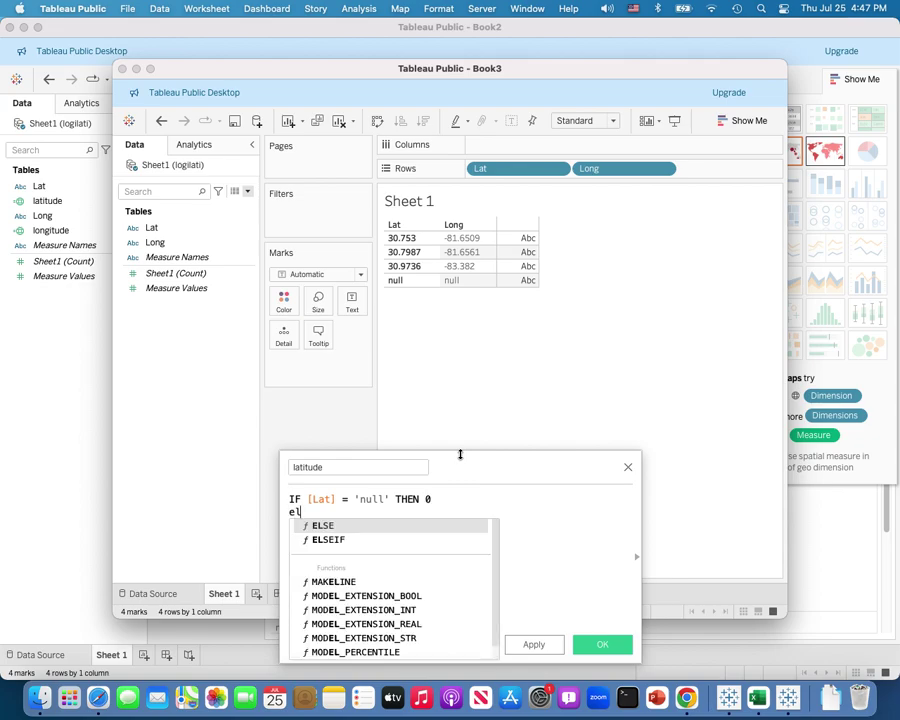
key(Return)
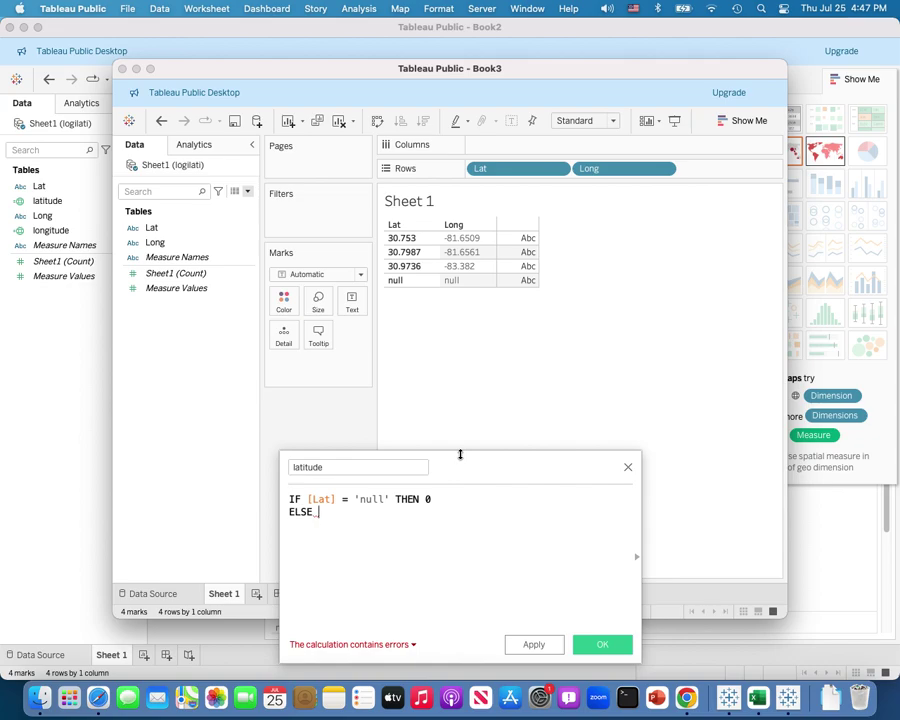
text(reg)
key(Down)
key(Down)
key(Down)
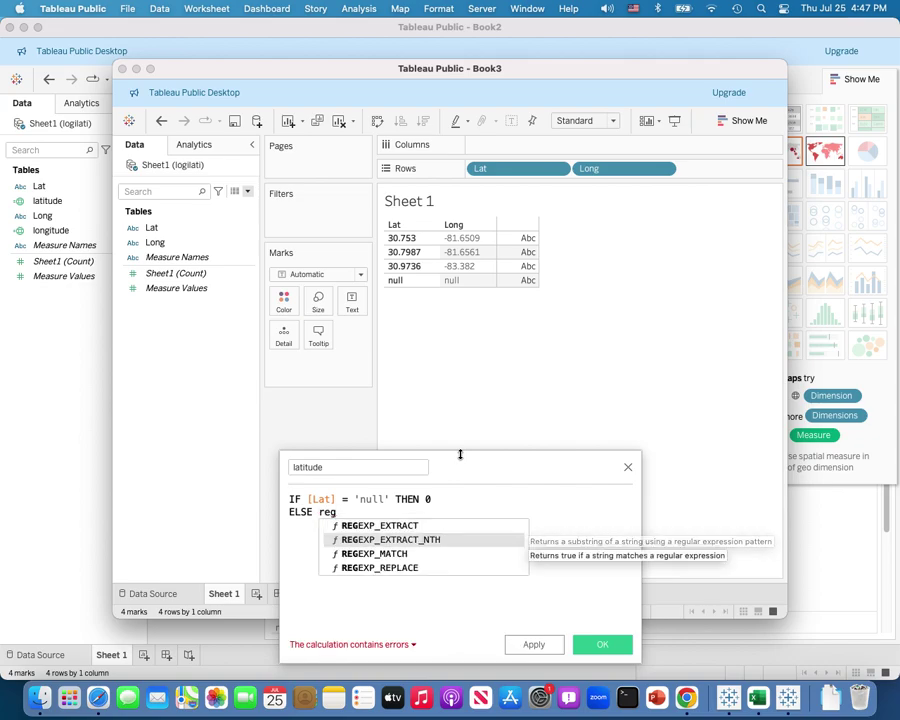
key(Return)
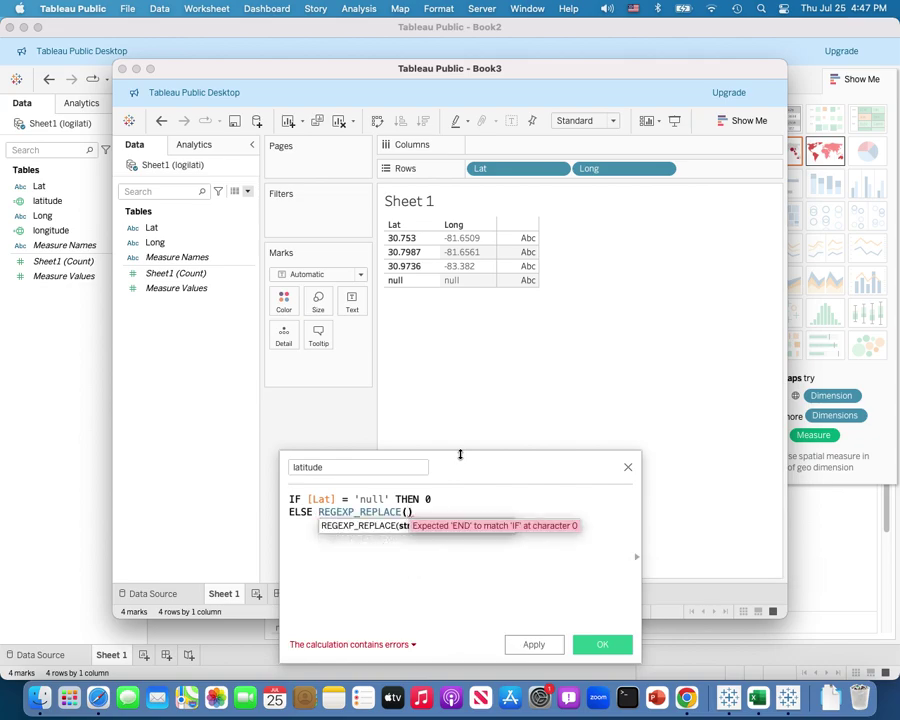
click(440, 548)
click(407, 514)
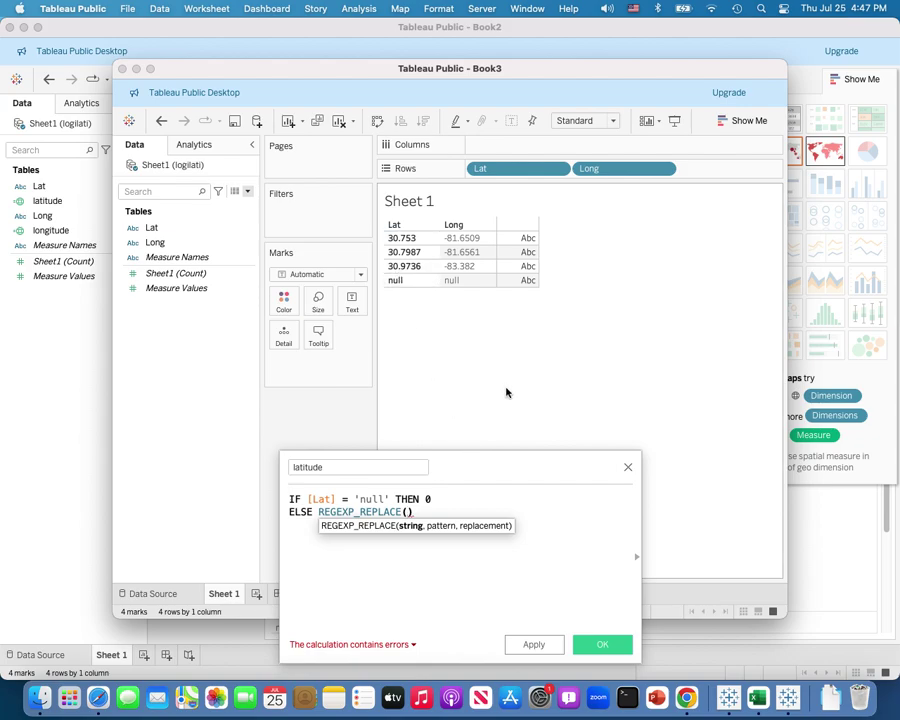
Fill in the REGEXP_REPLACE arguments with [Lat], the pattern '[.]' and an empty string '' as replacement.
text(lat)
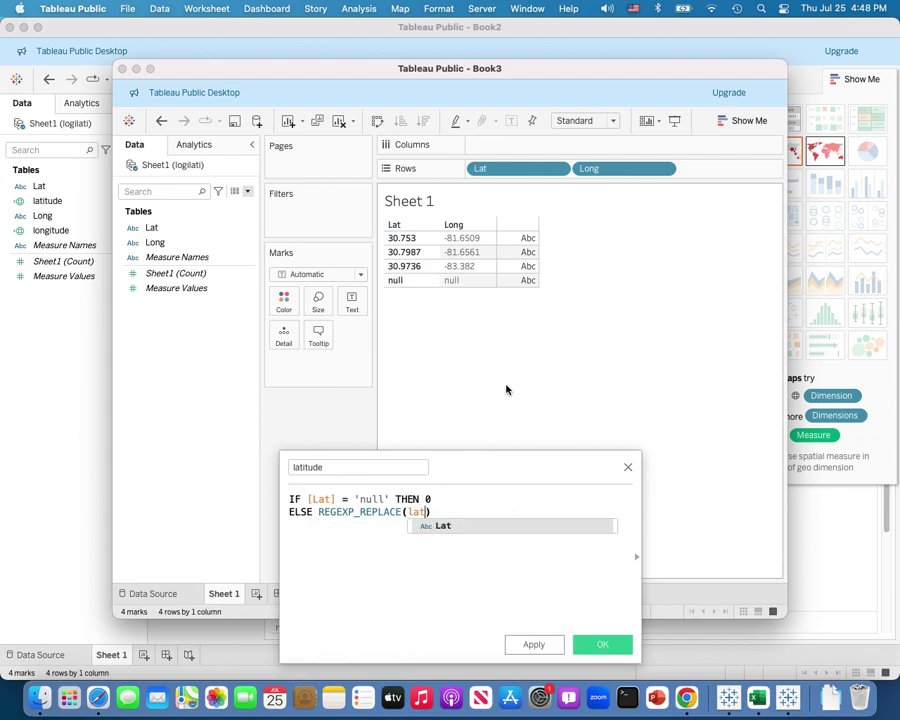
key(Return)
text(,')
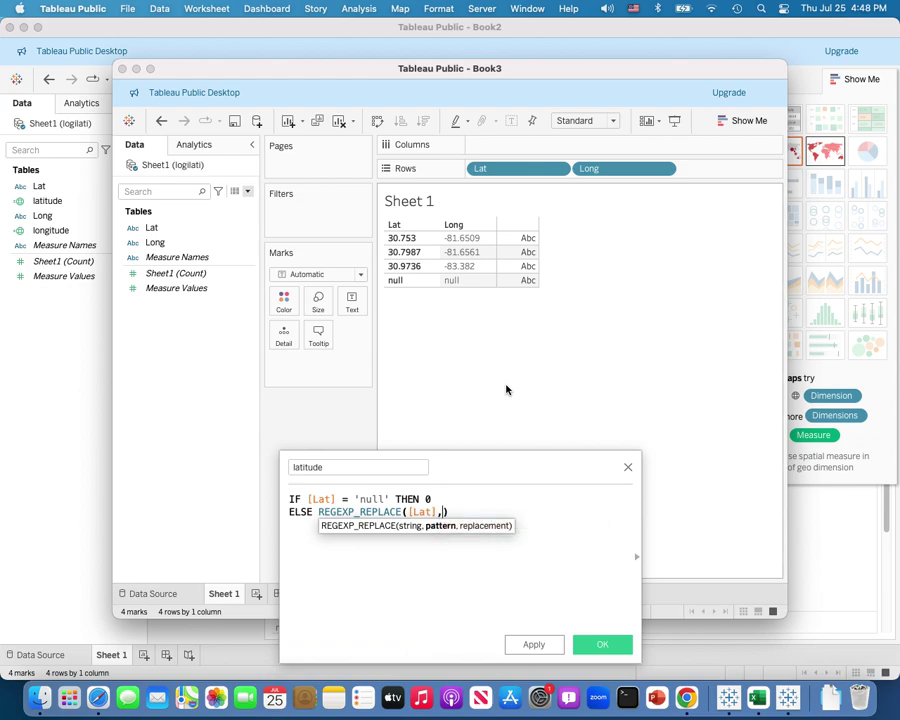
text(')
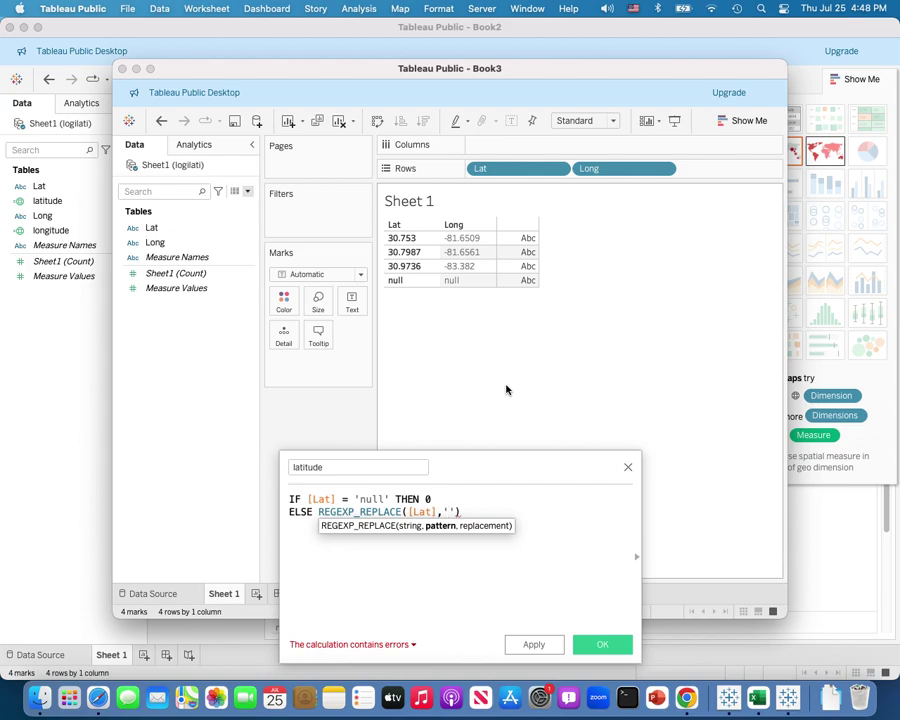
text([])
key(Left)
text(.)
key(Right)
key(Right)
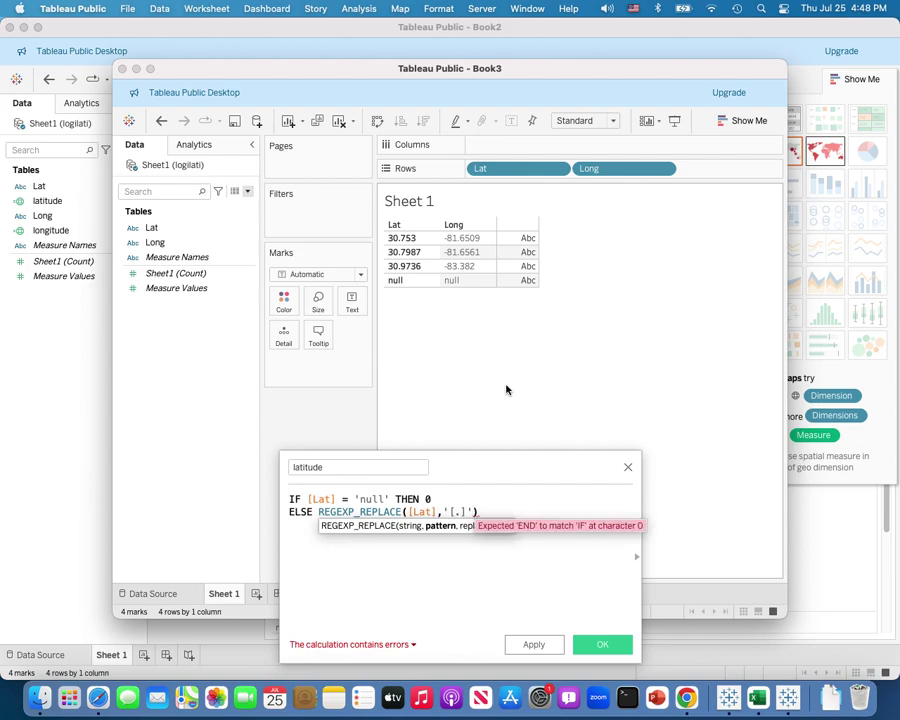
text(,'')
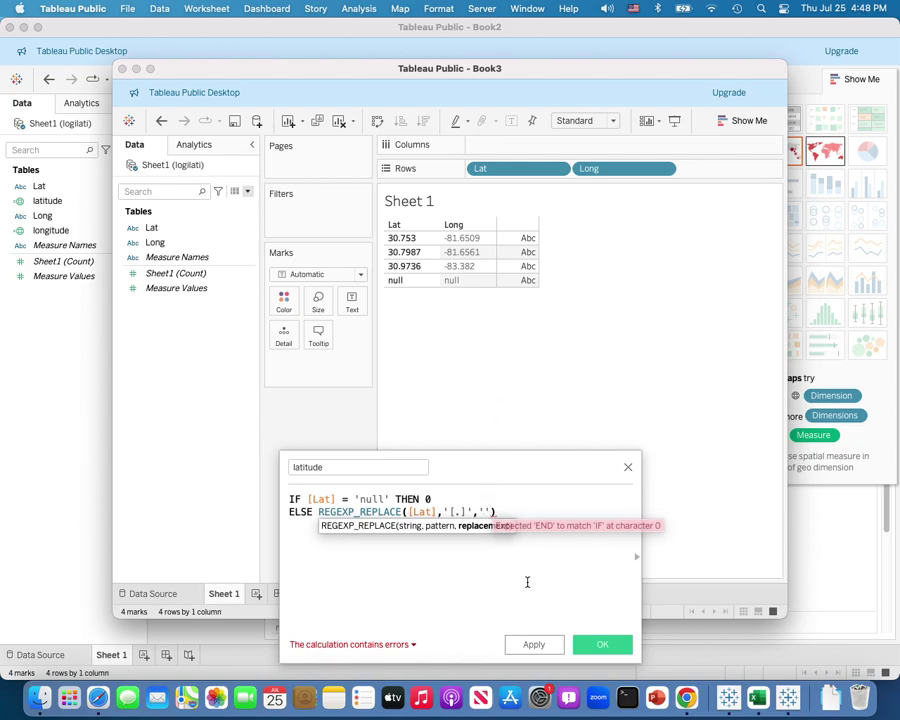
End the latitude formula with END on its third line and display the calculation's error details.
text())
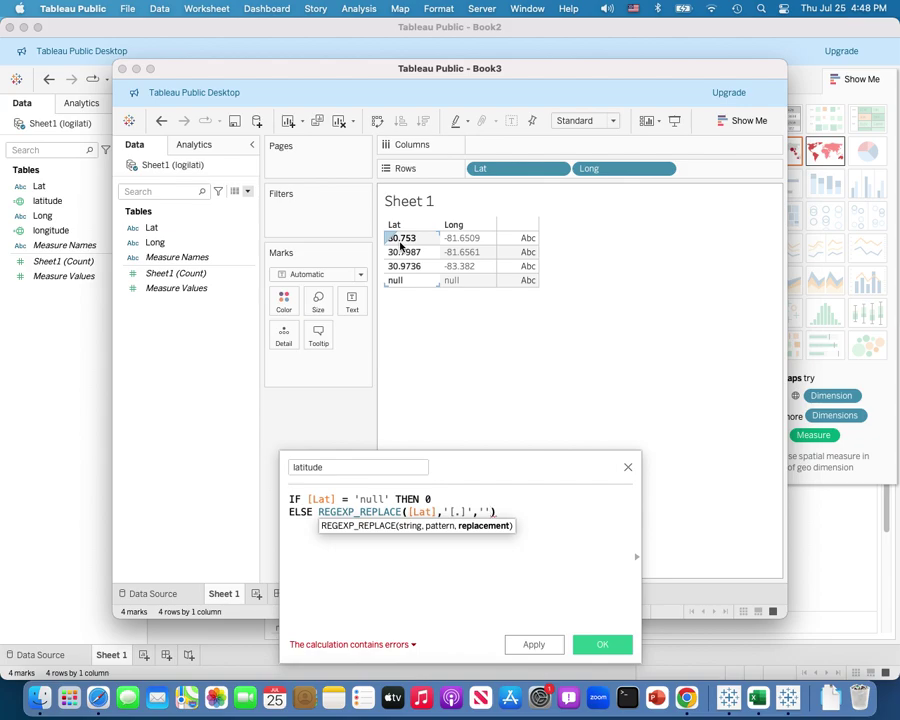
click(514, 510)
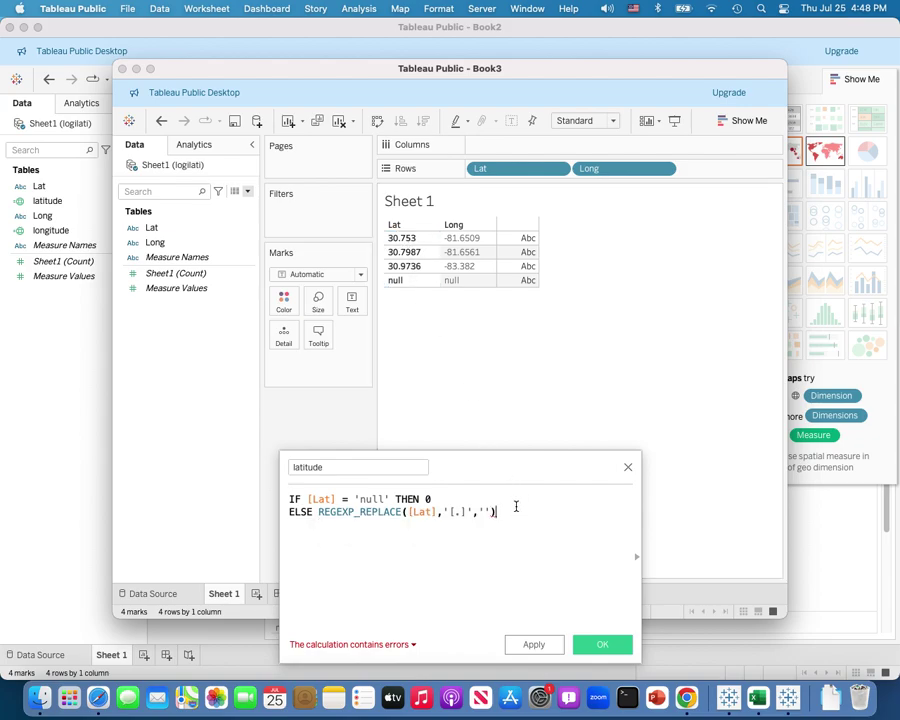
key(Return)
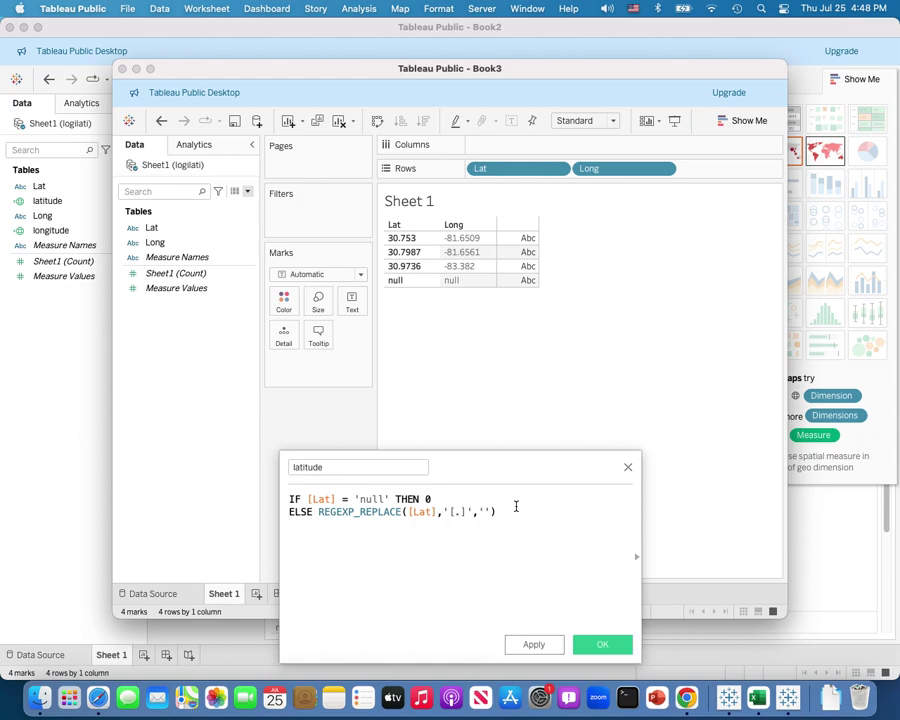
text(en)
key(Return)
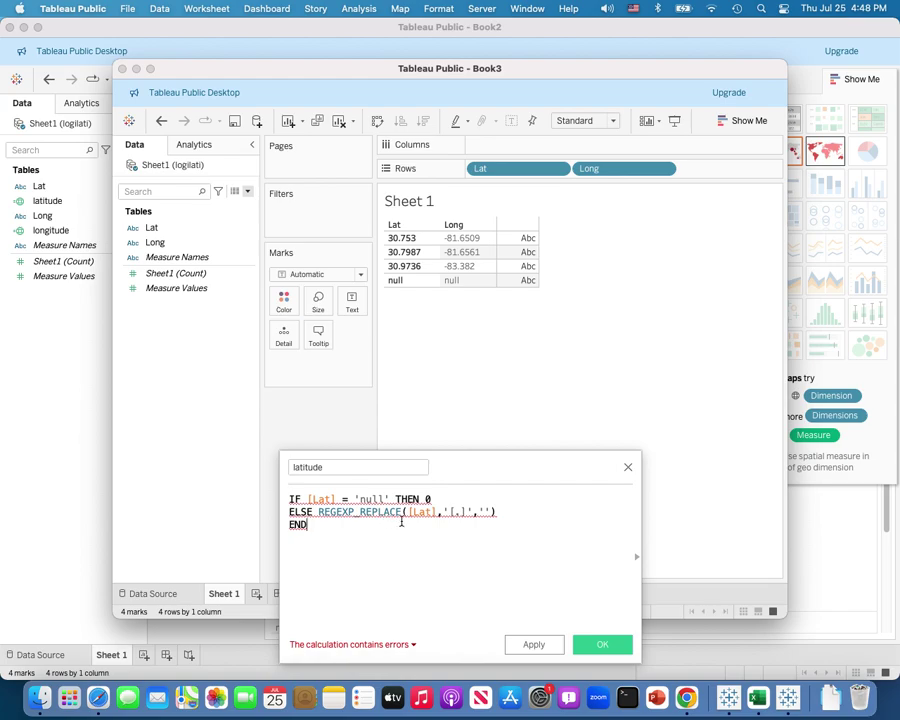
click(410, 645)
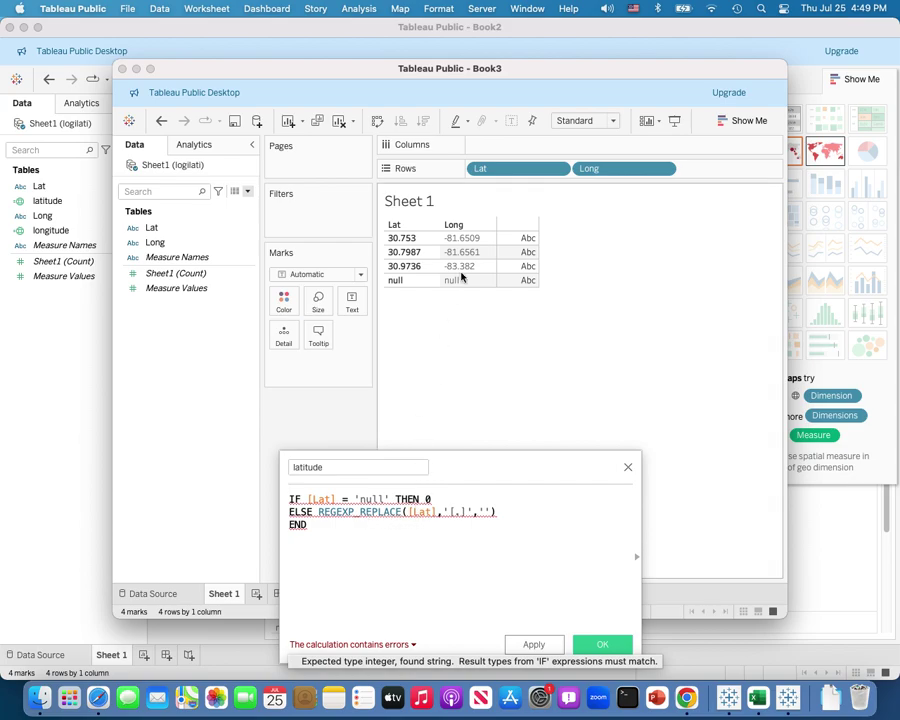
Wrap the ELSE branch's REGEXP_REPLACE([Lat],'[.]','') in the INT function and save the latitude calculated field.
click(318, 512)
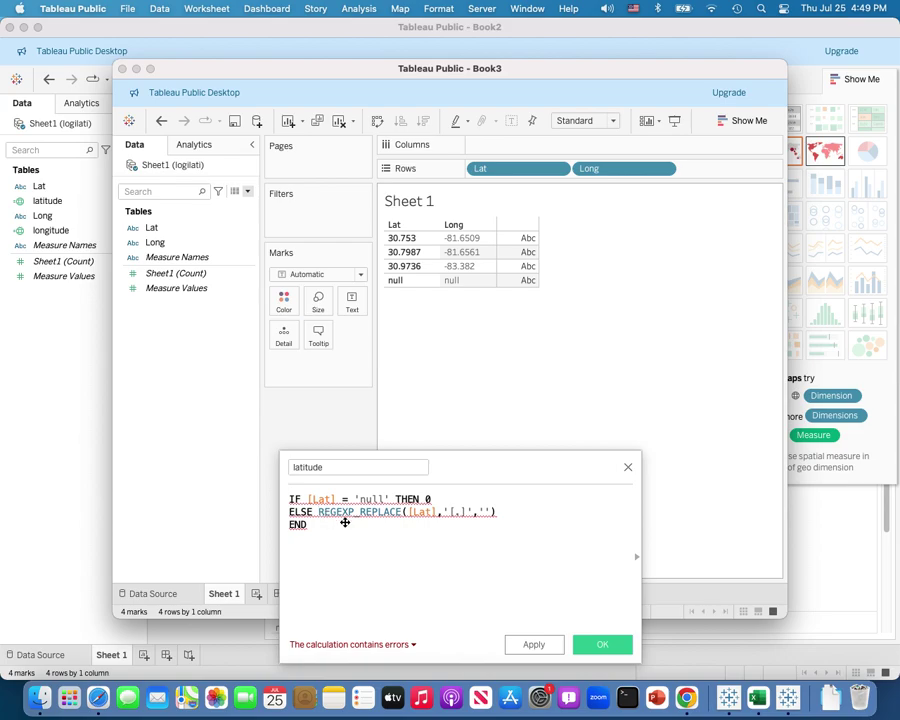
text(int)
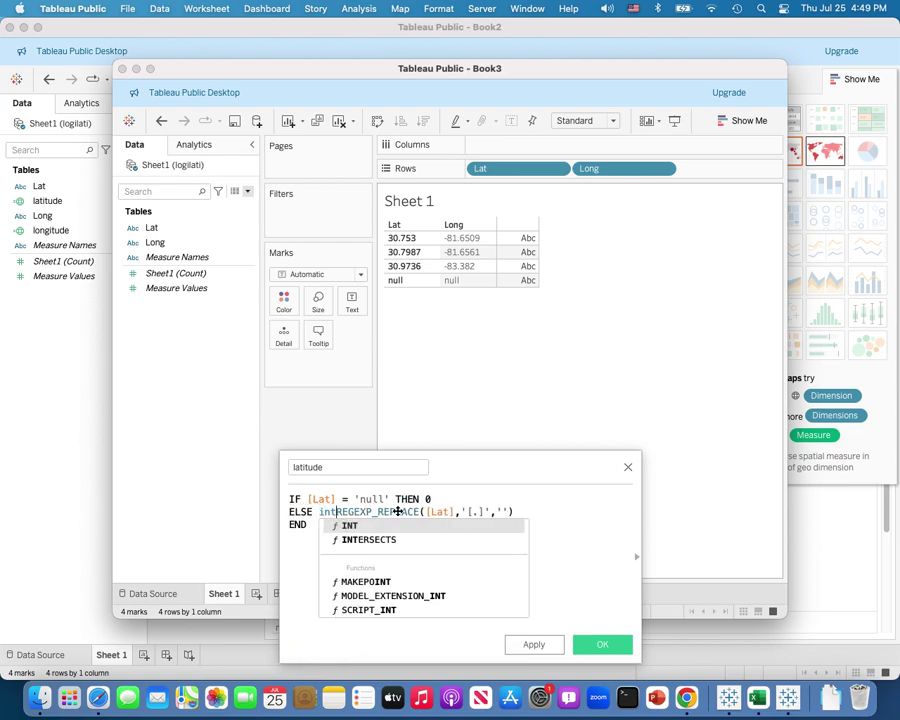
key(Return)
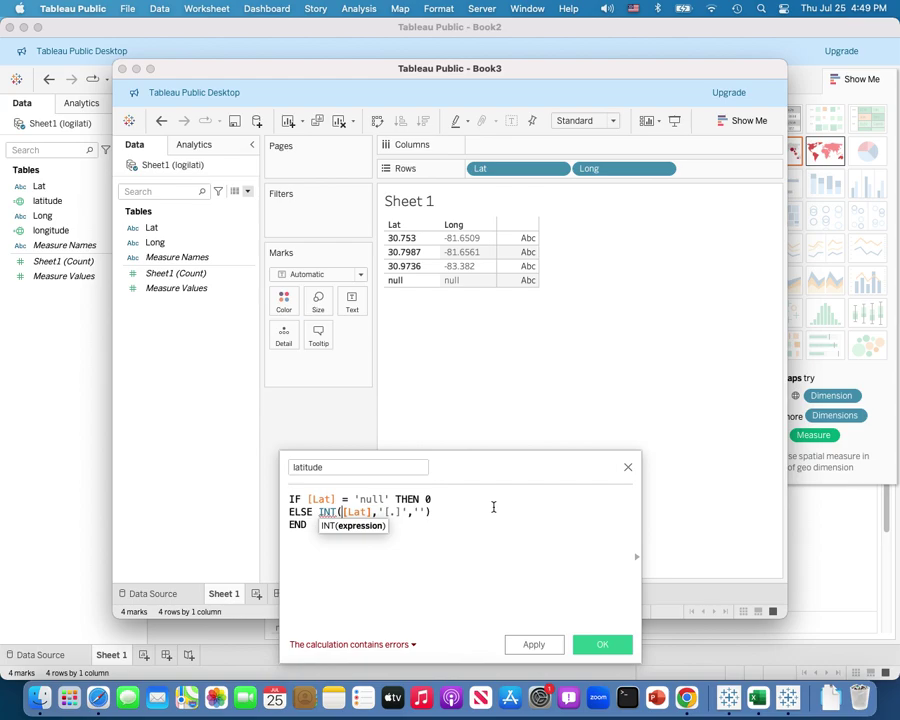
text(reg)
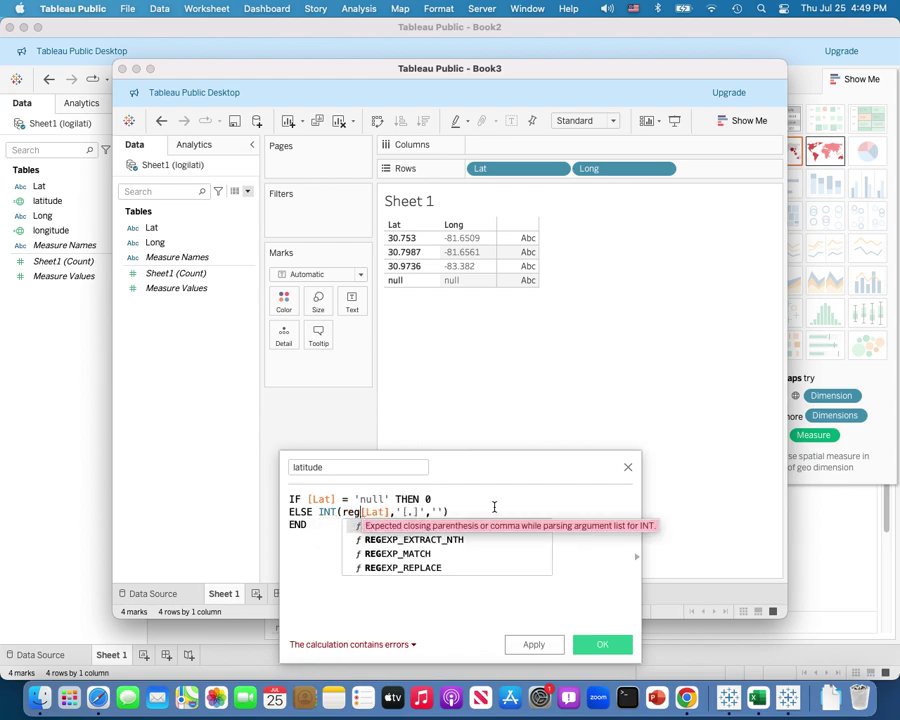
key(Down)
key(Down)
key(Down)
key(Return)
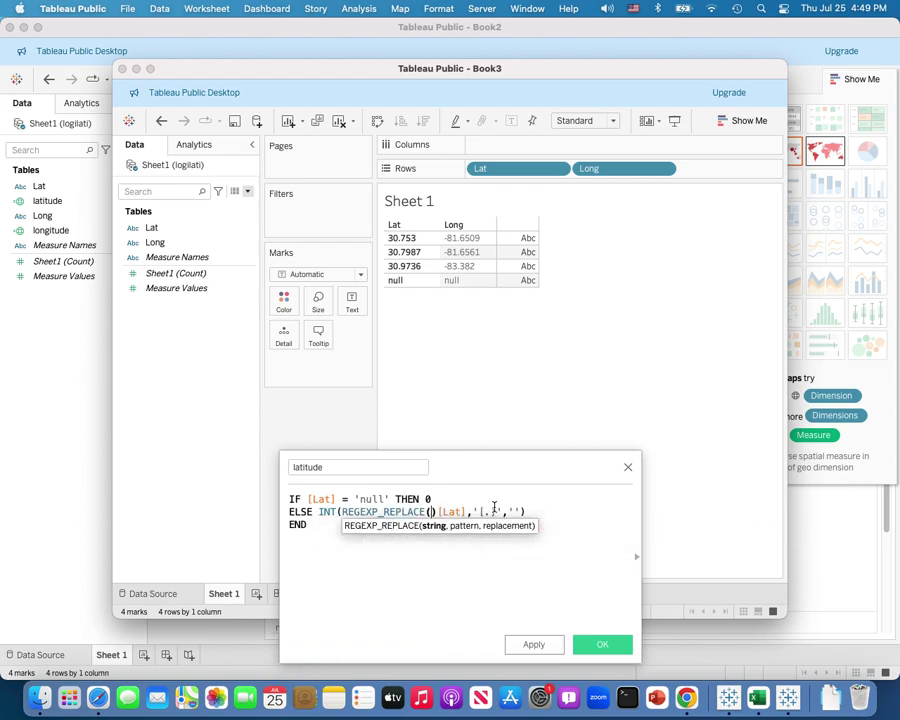
key(Delete)
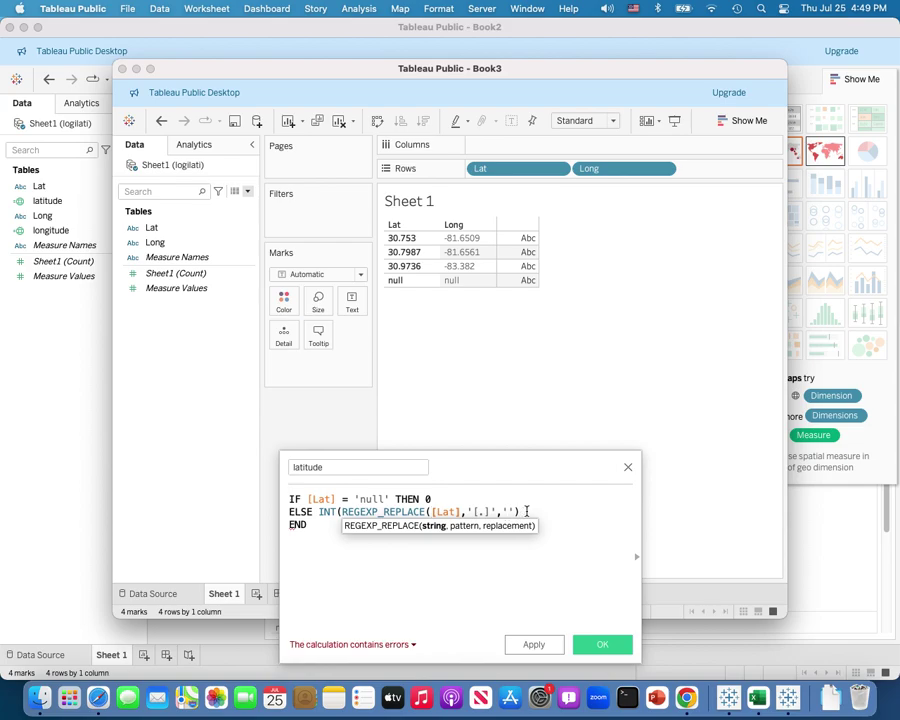
text()))
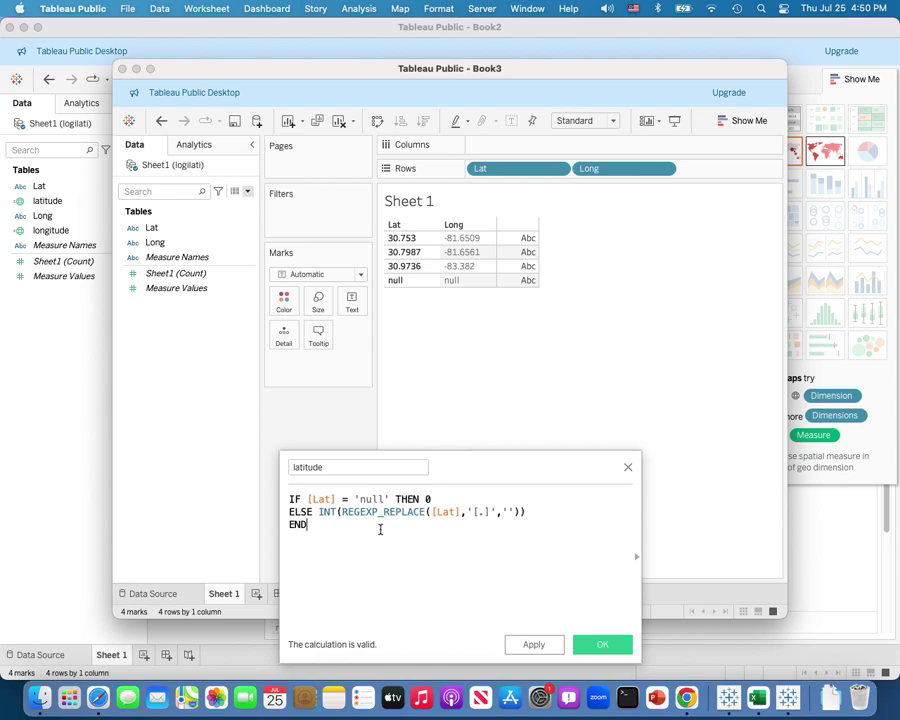
click(604, 645)
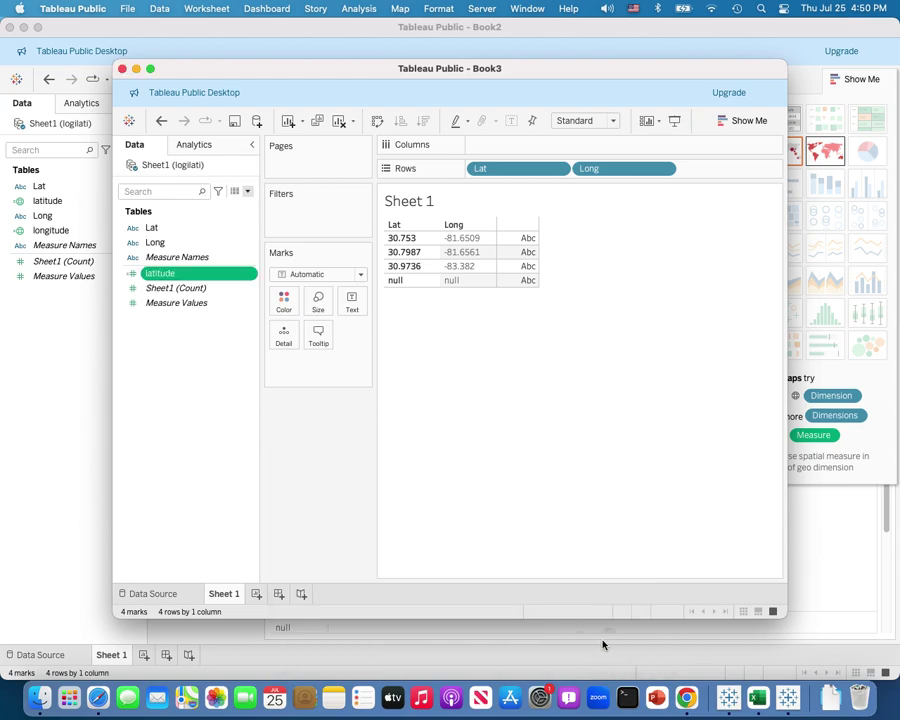
Place the latitude field on the Text mark to show its values beside Lat and Long.
click(178, 277)
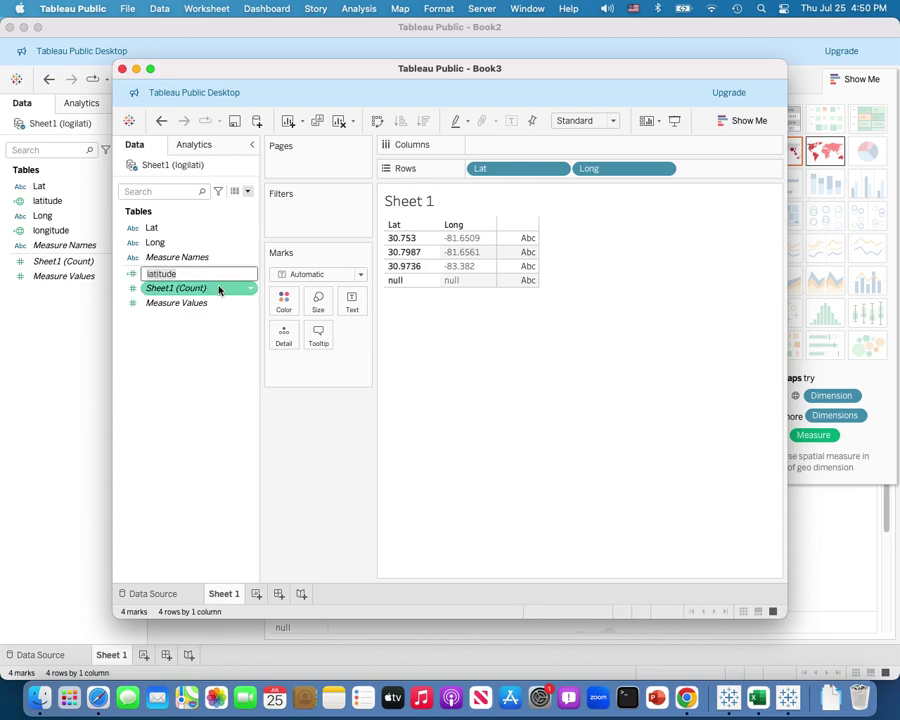
key(Return)
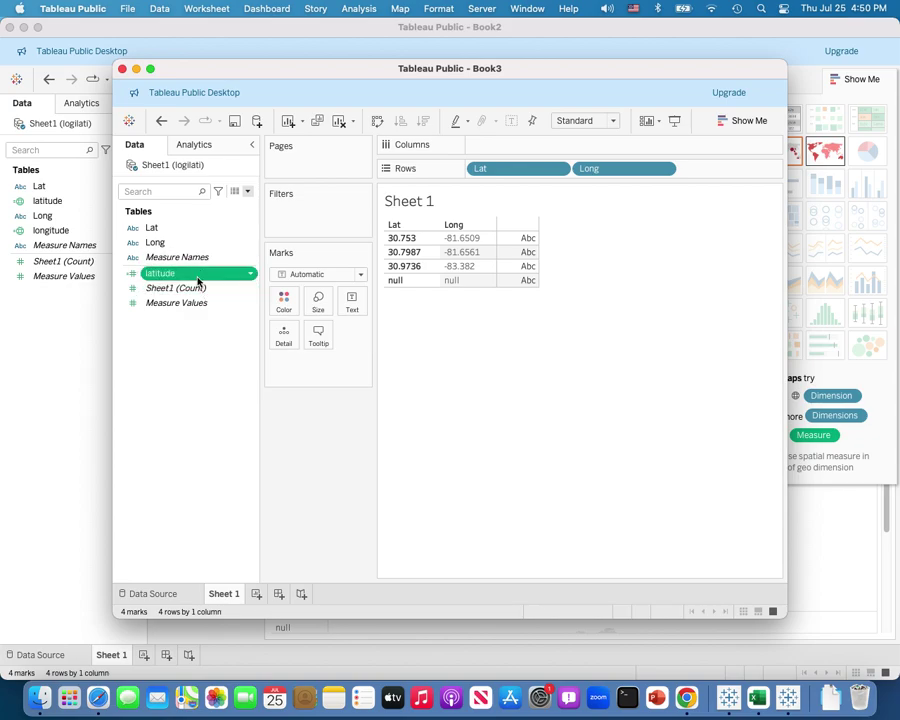
drag(201, 279, 361, 311)
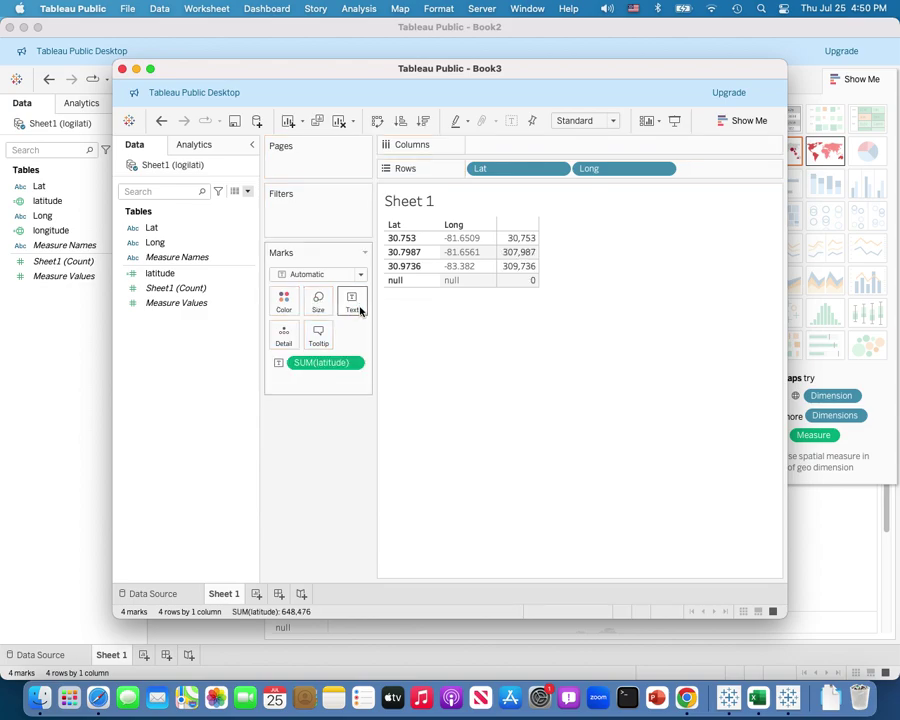
right_click(523, 242)
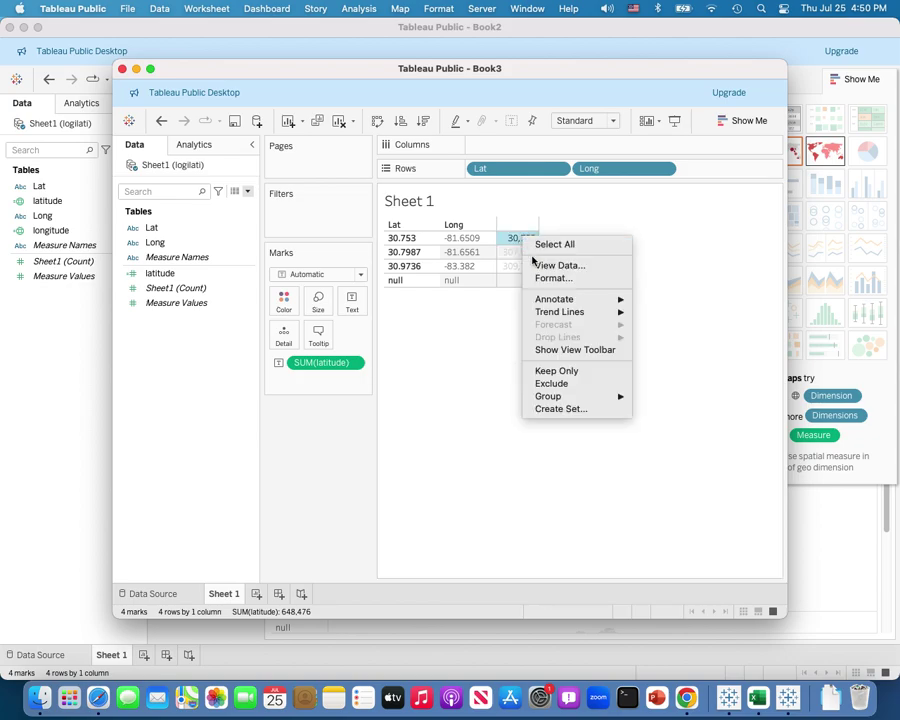
click(544, 279)
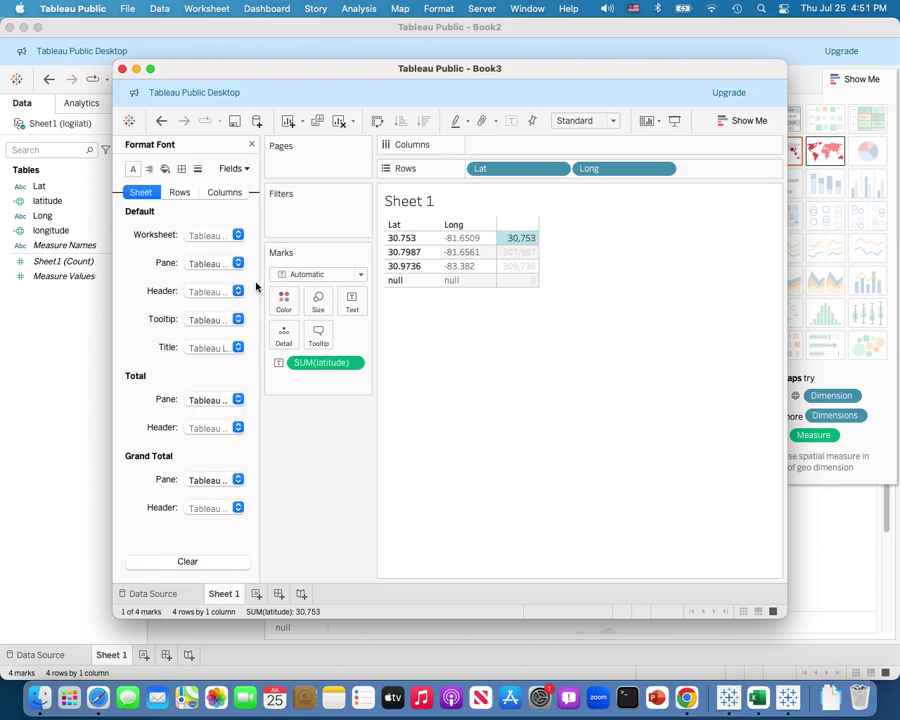
click(517, 329)
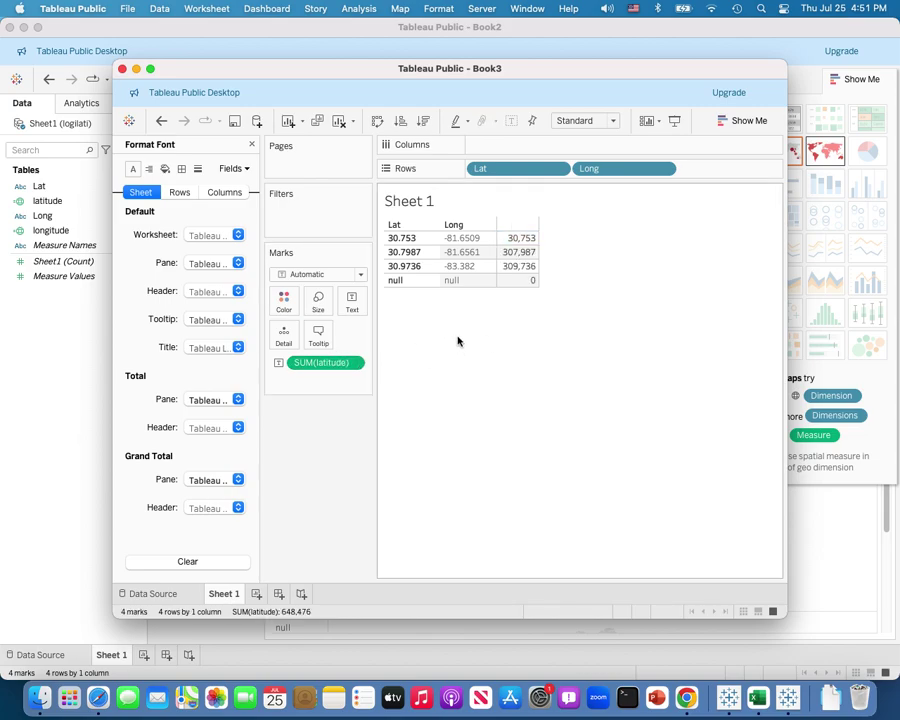
click(251, 145)
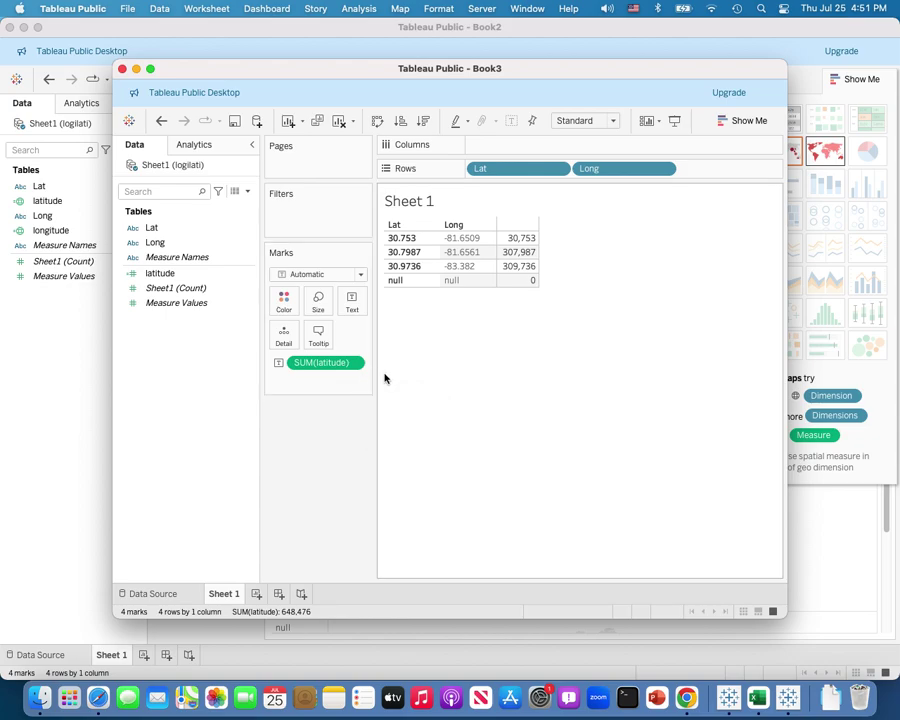
Change the aggregation of latitude on the Text mark from Sum to Attribute.
click(353, 364)
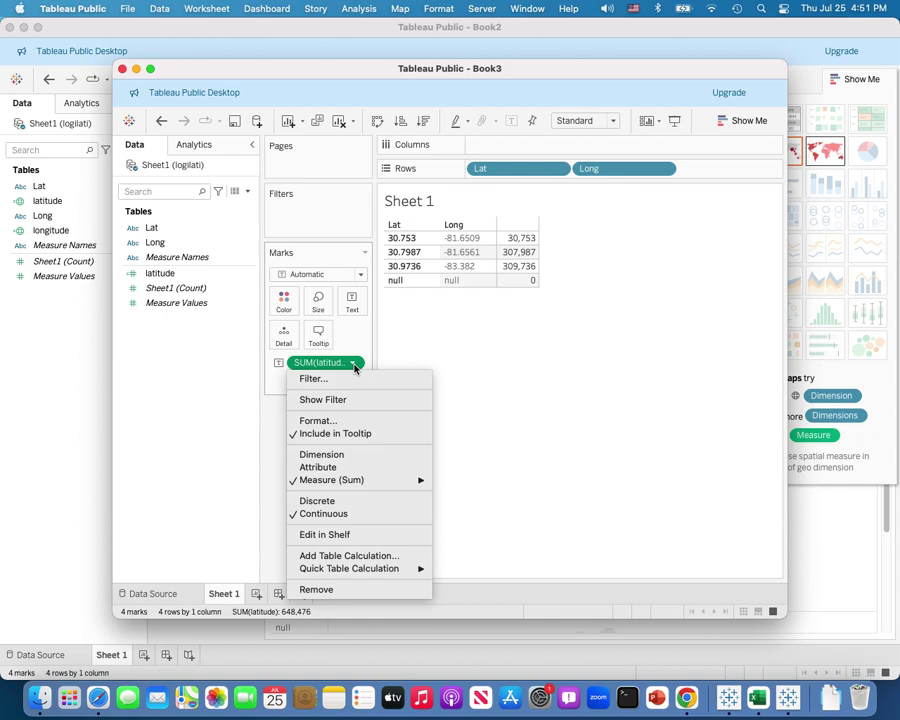
mouse_move(348, 480)
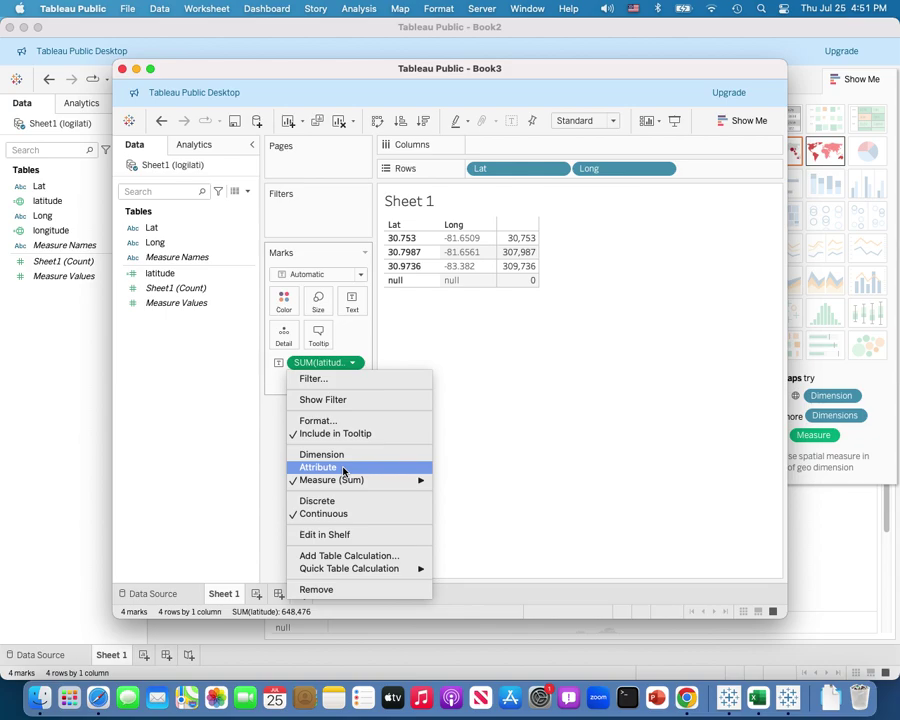
click(343, 468)
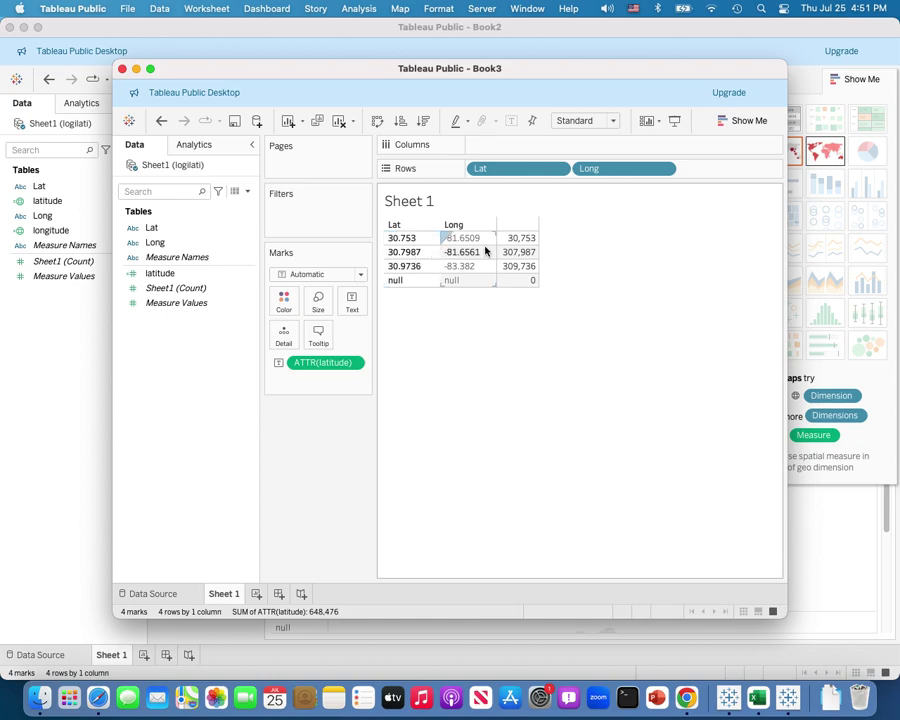
mouse_move(520, 245)
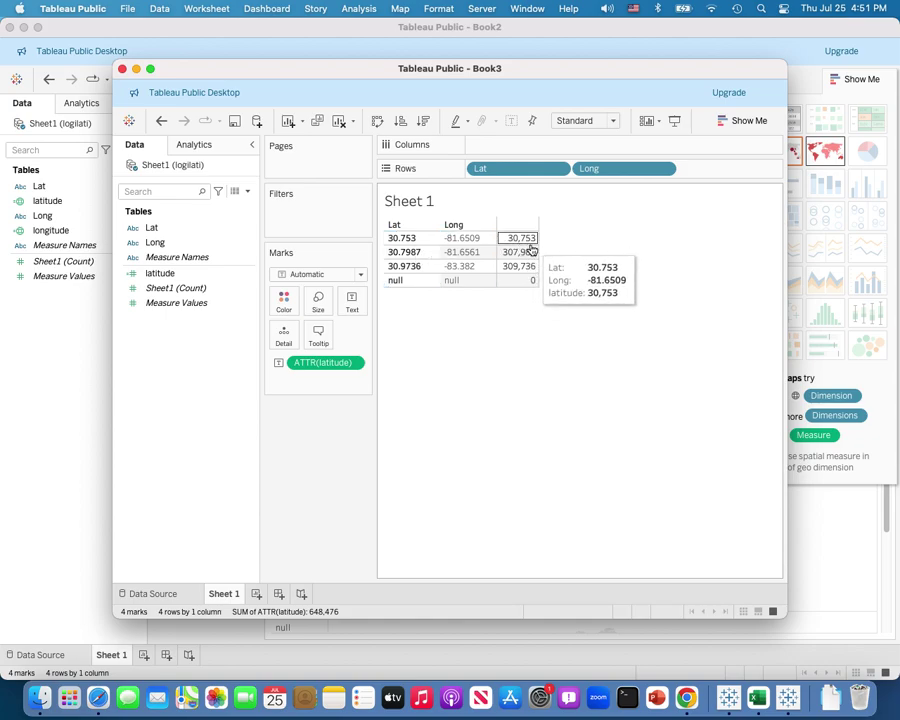
Set latitude on the Text mark to Dimension so its values are not aggregated.
click(354, 363)
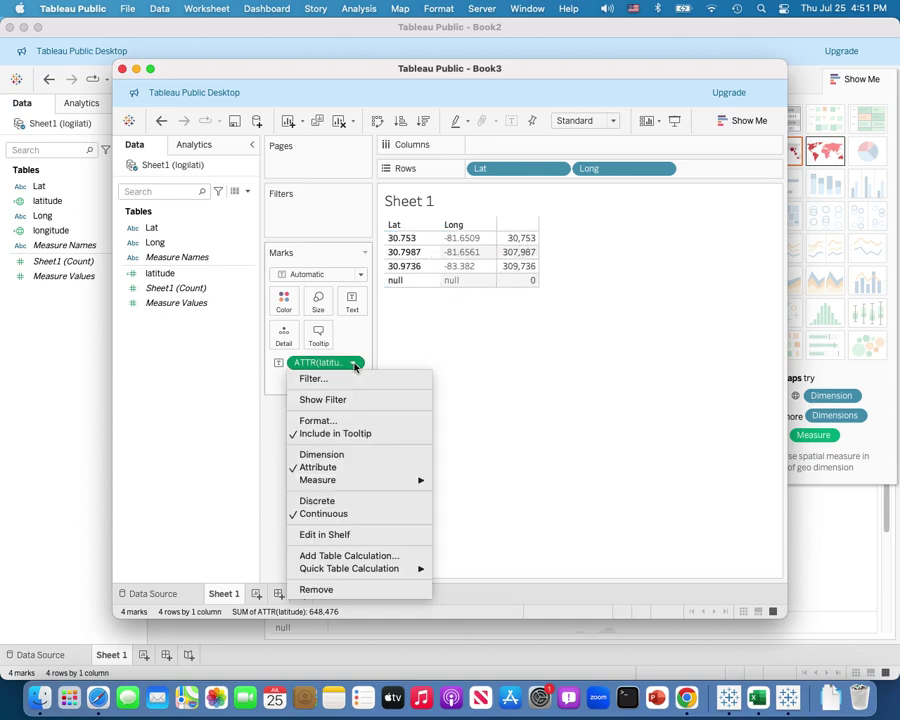
click(349, 454)
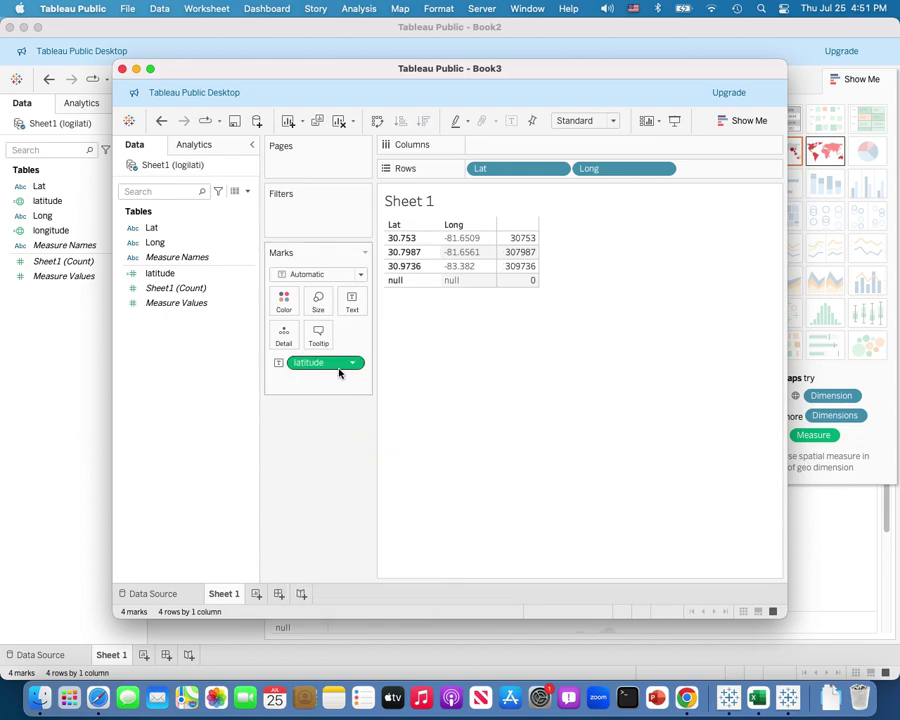
mouse_move(522, 242)
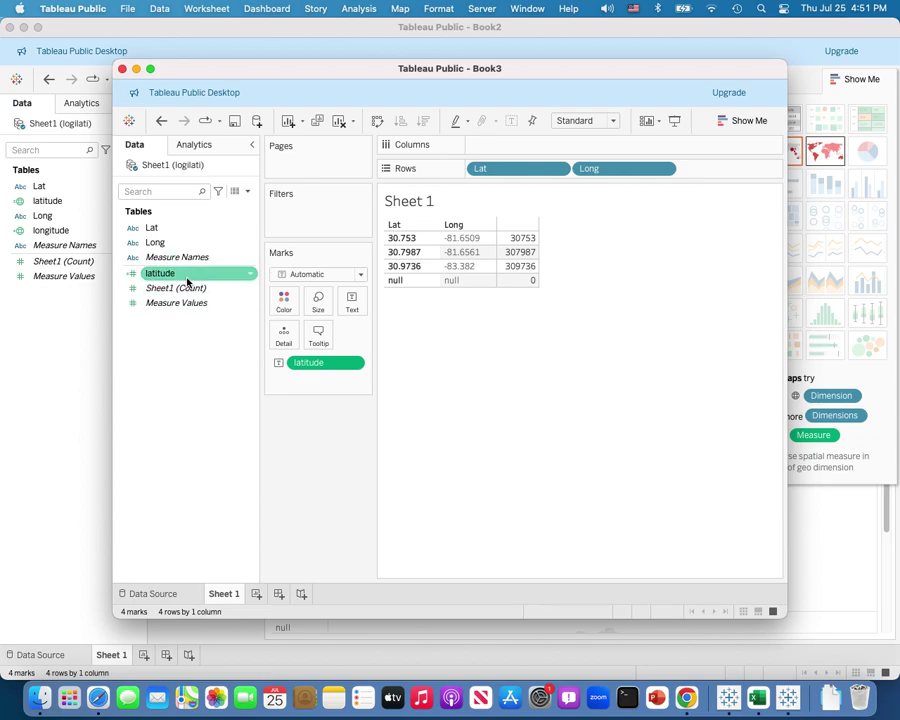
Assign the Latitude geographic role to the latitude calculated field.
click(250, 278)
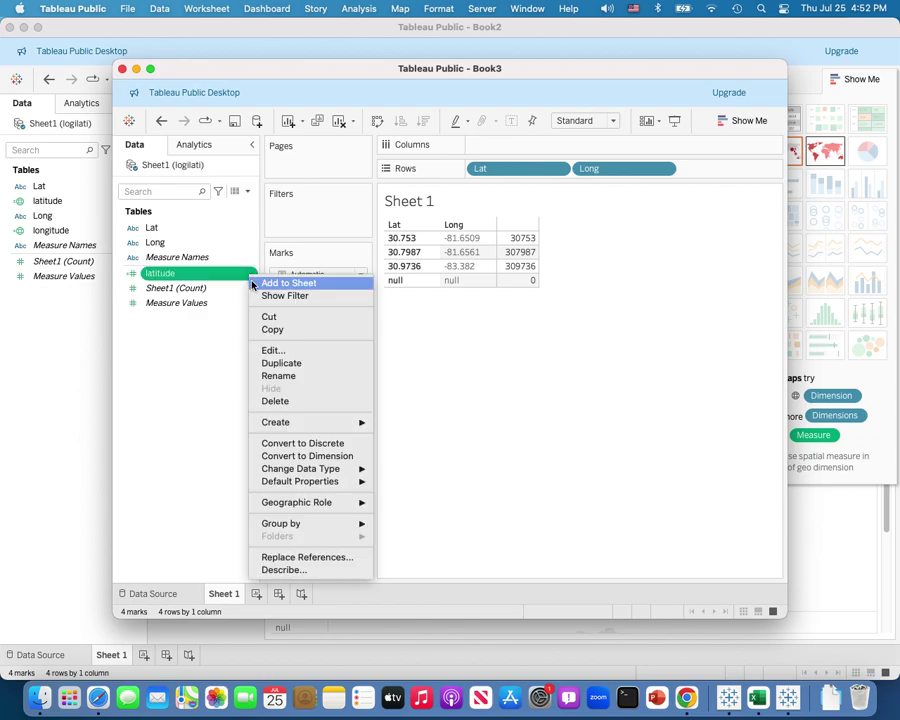
mouse_move(328, 503)
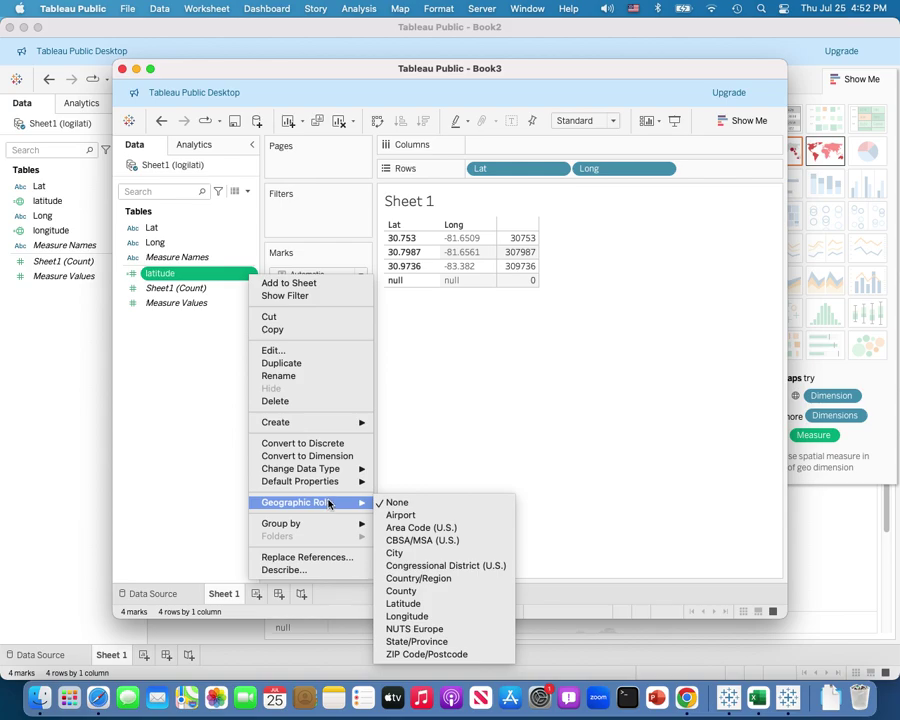
click(425, 605)
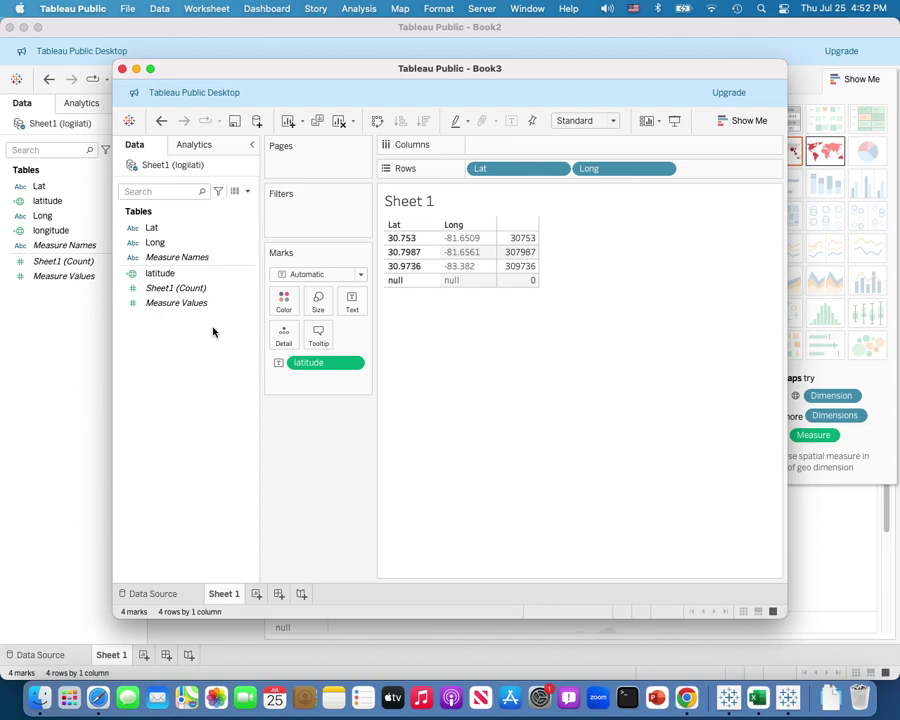
click(201, 294)
click(130, 274)
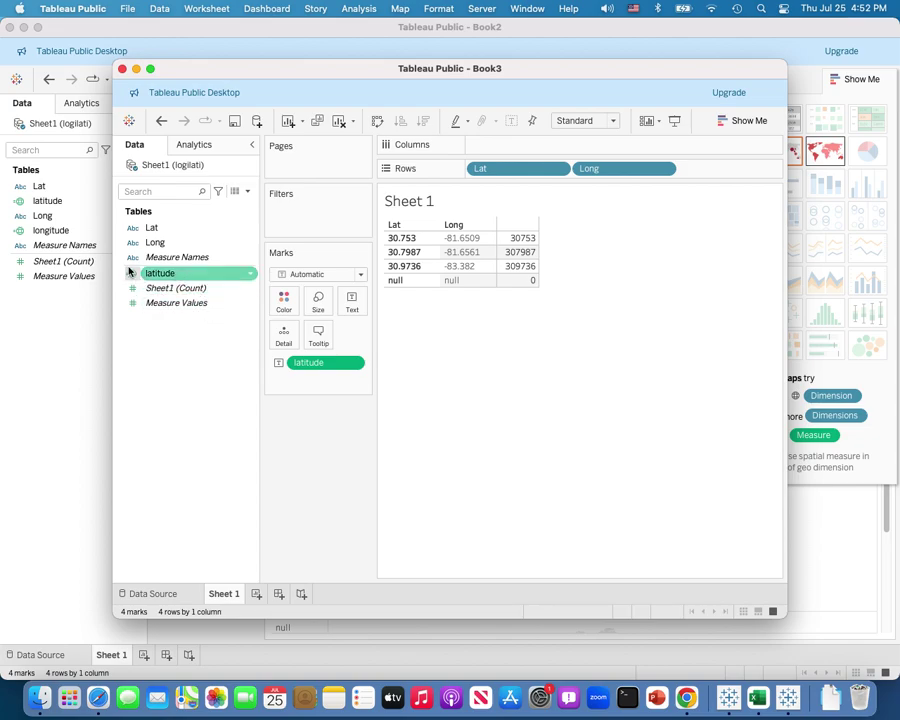
Start a new calculated field named longitude and place the cursor in its empty formula area.
click(247, 191)
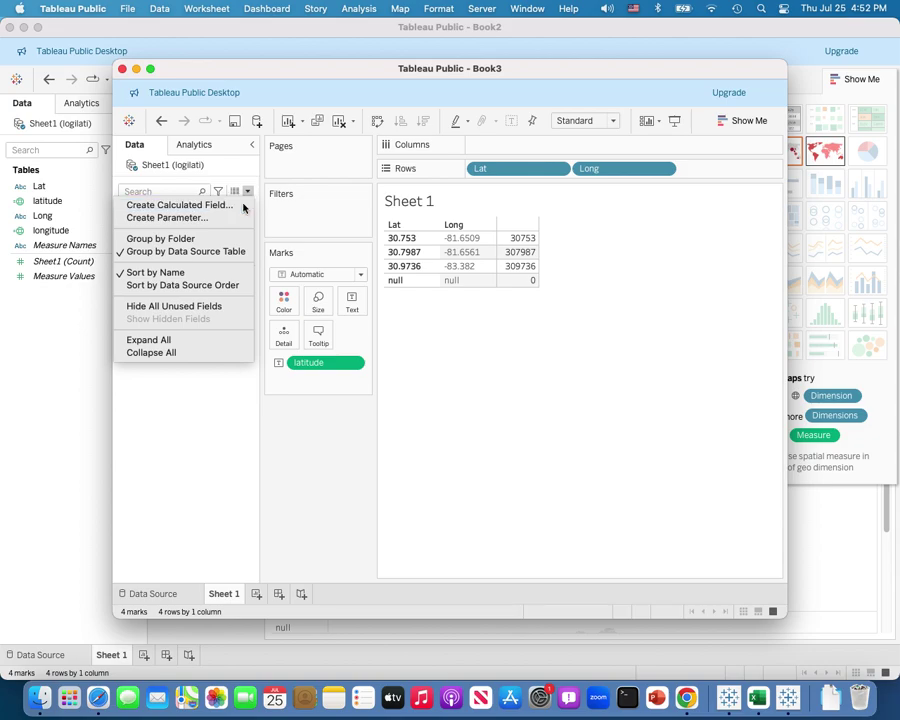
click(244, 205)
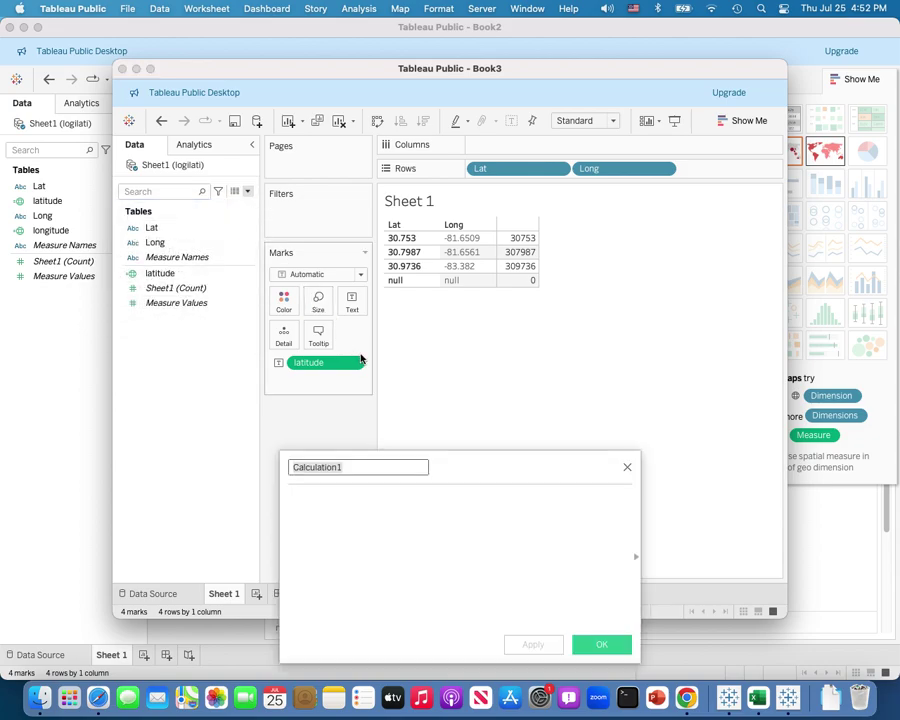
text(longitude)
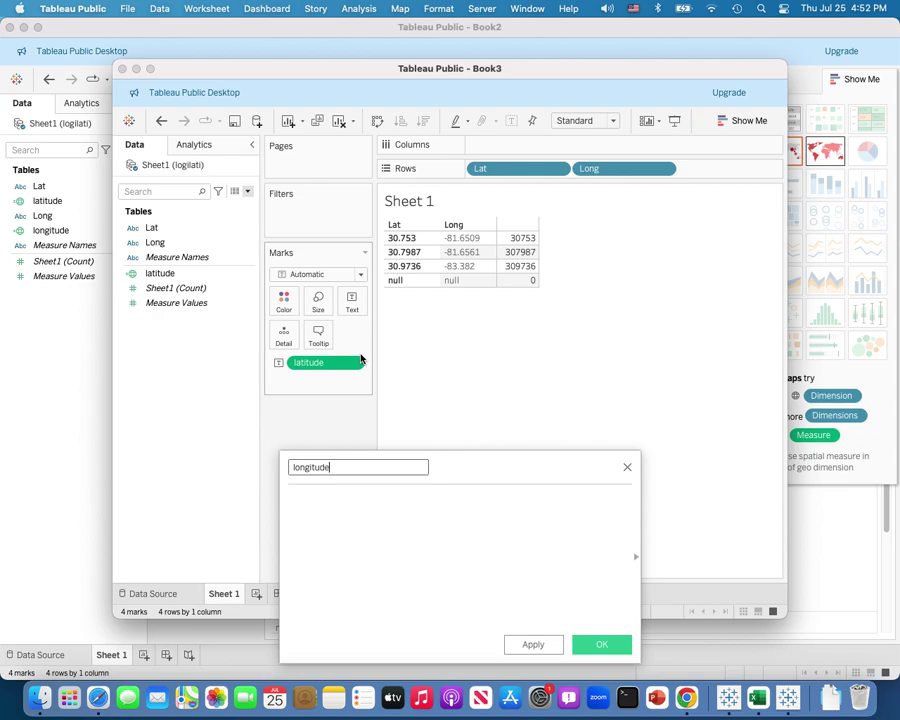
click(343, 496)
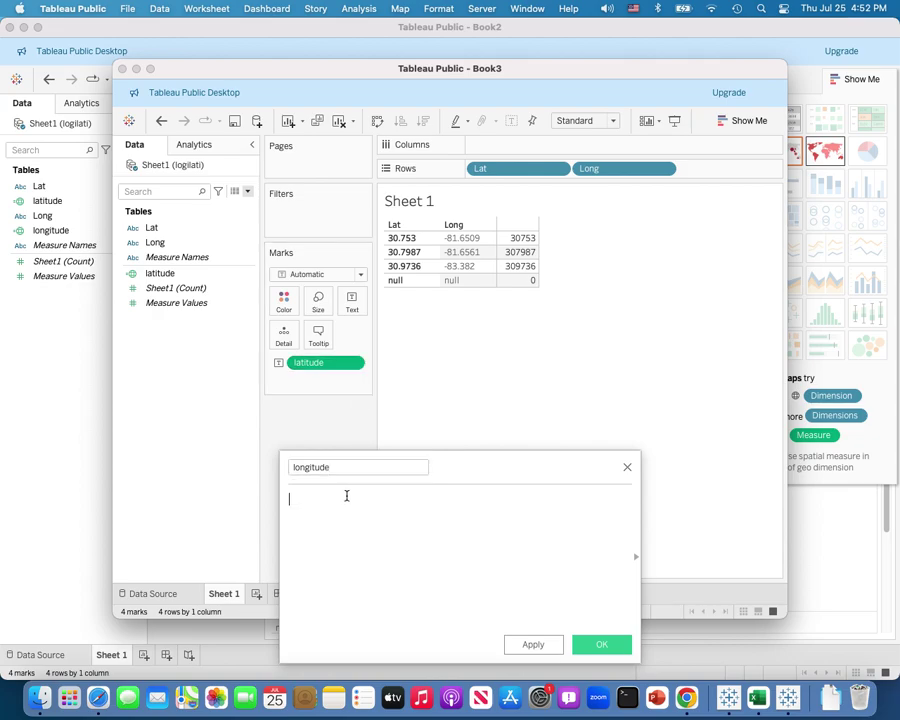
Copy the entire formula of the existing latitude calculated field and close its editor.
click(251, 278)
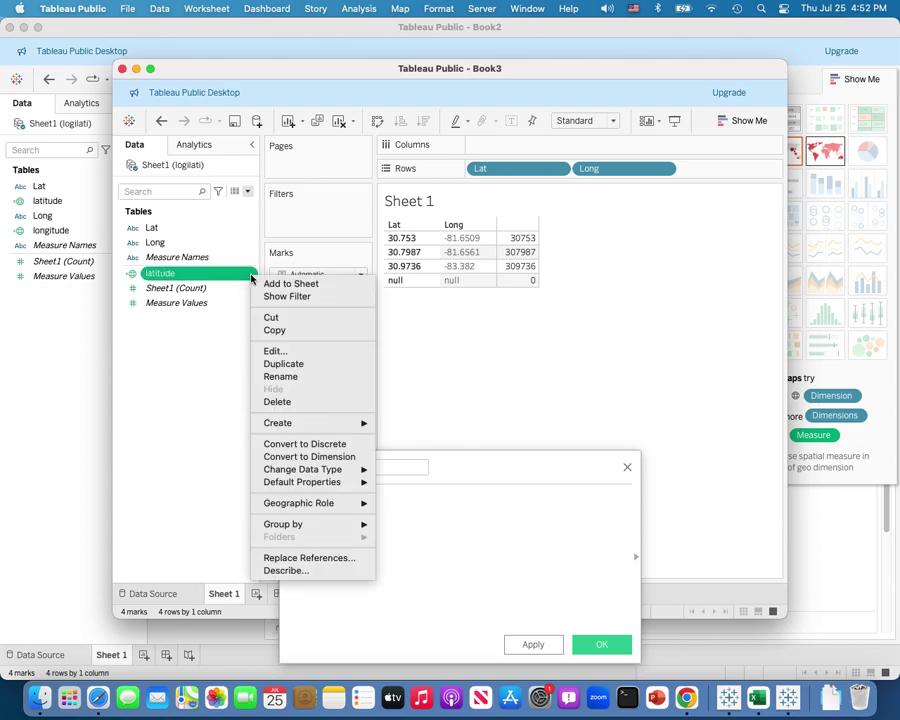
click(275, 351)
drag(289, 498, 335, 535)
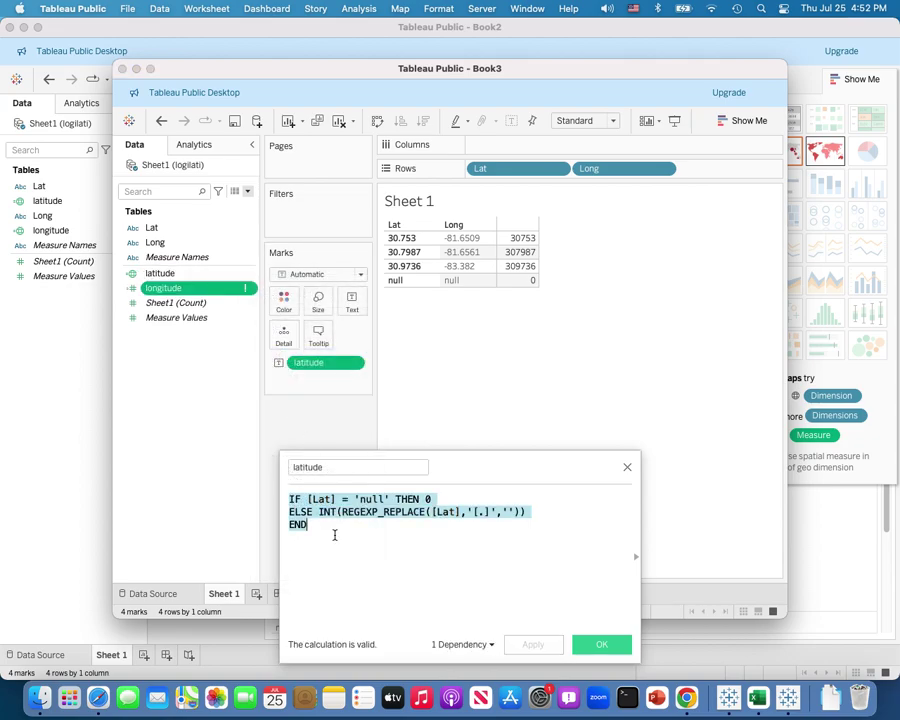
right_click(325, 514)
click(366, 562)
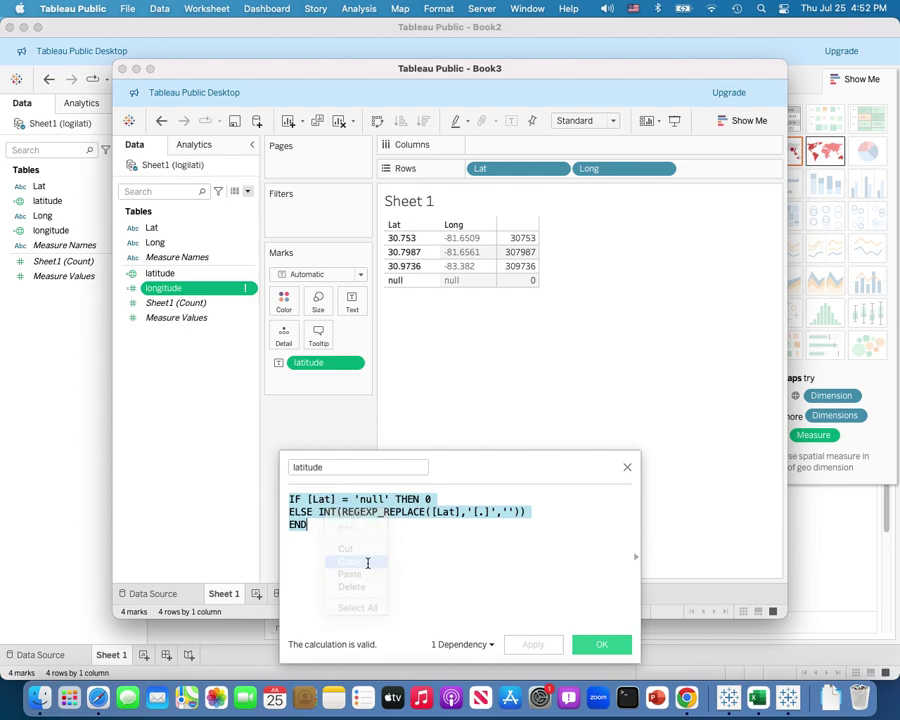
click(598, 644)
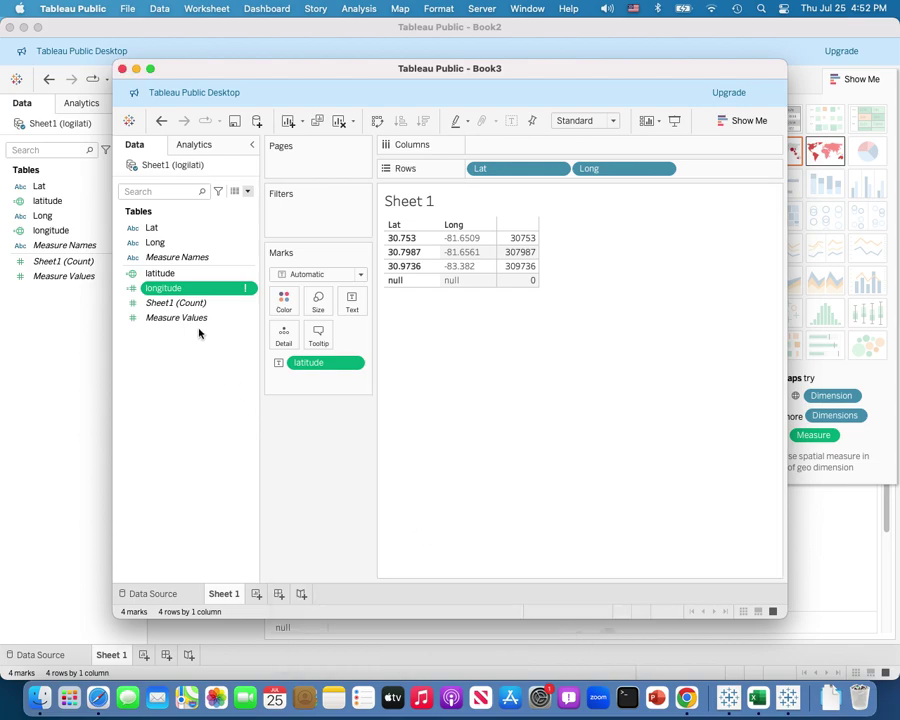
click(247, 192)
click(235, 204)
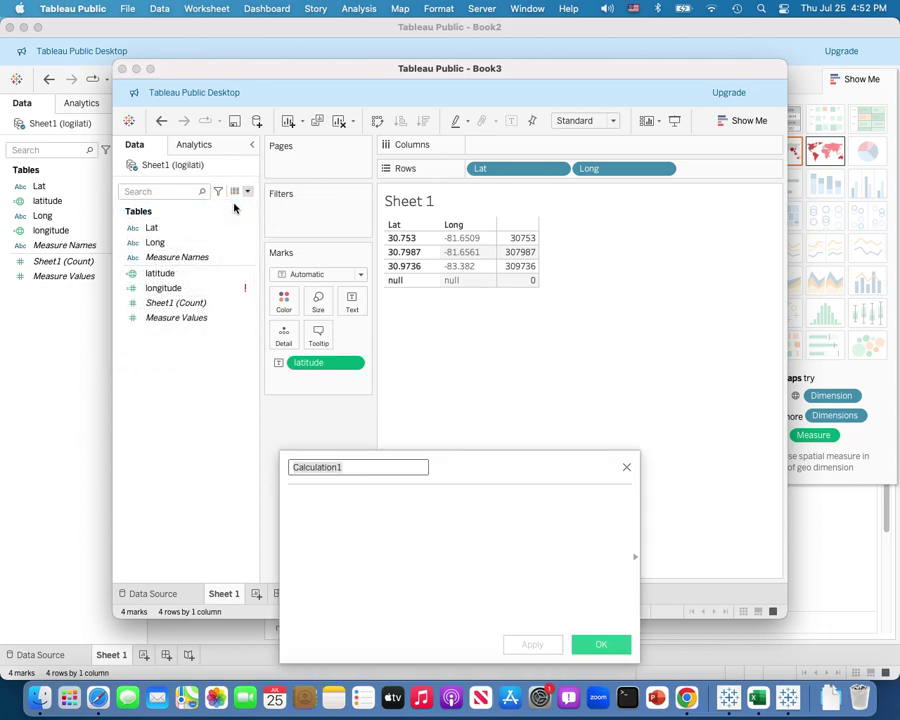
text(longitude)
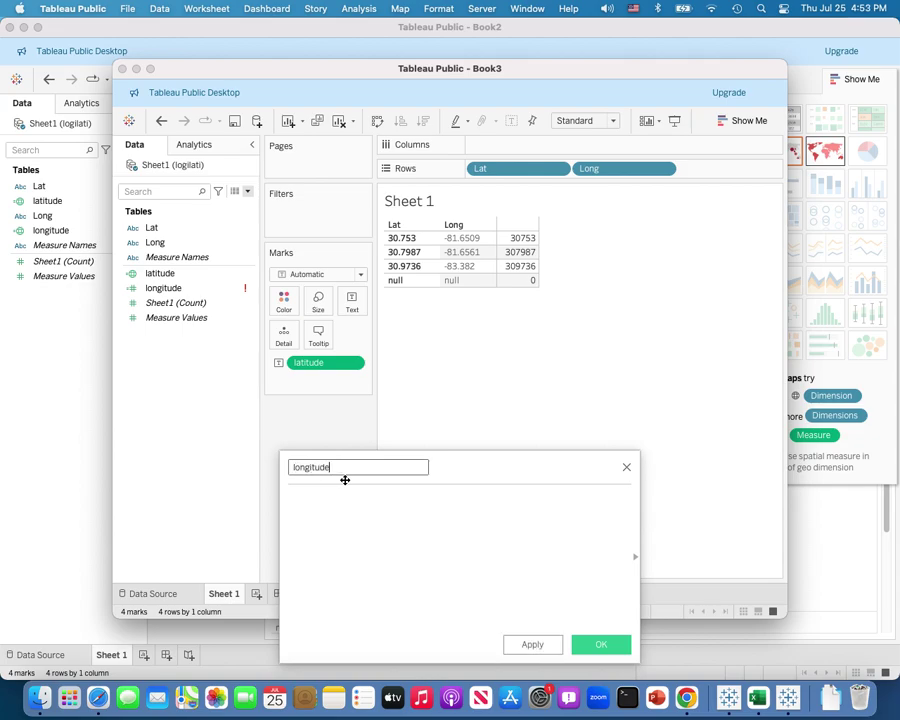
click(351, 496)
key(super+v)
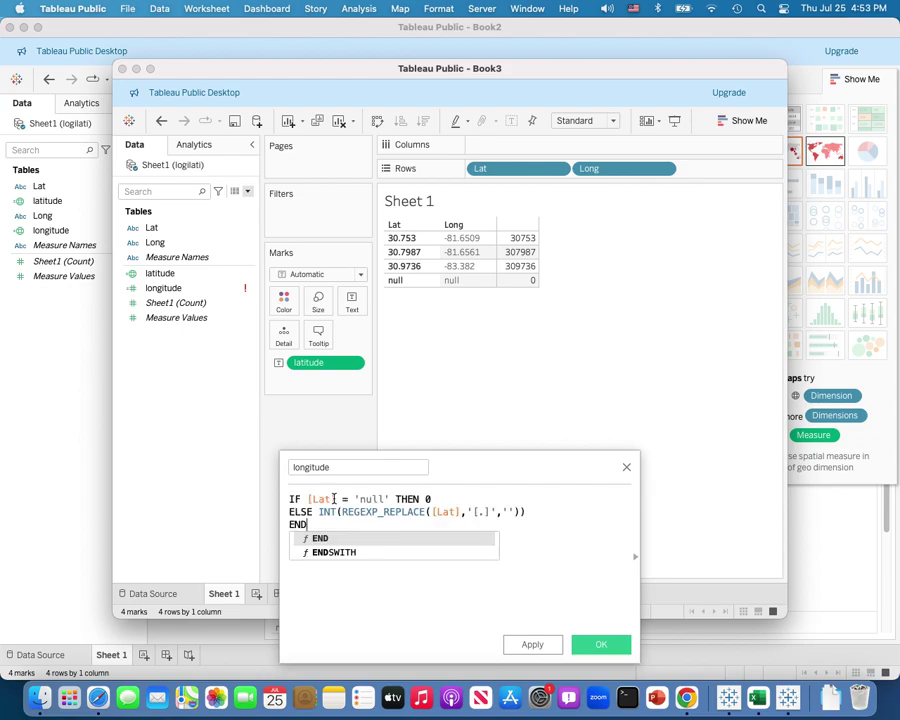
click(400, 606)
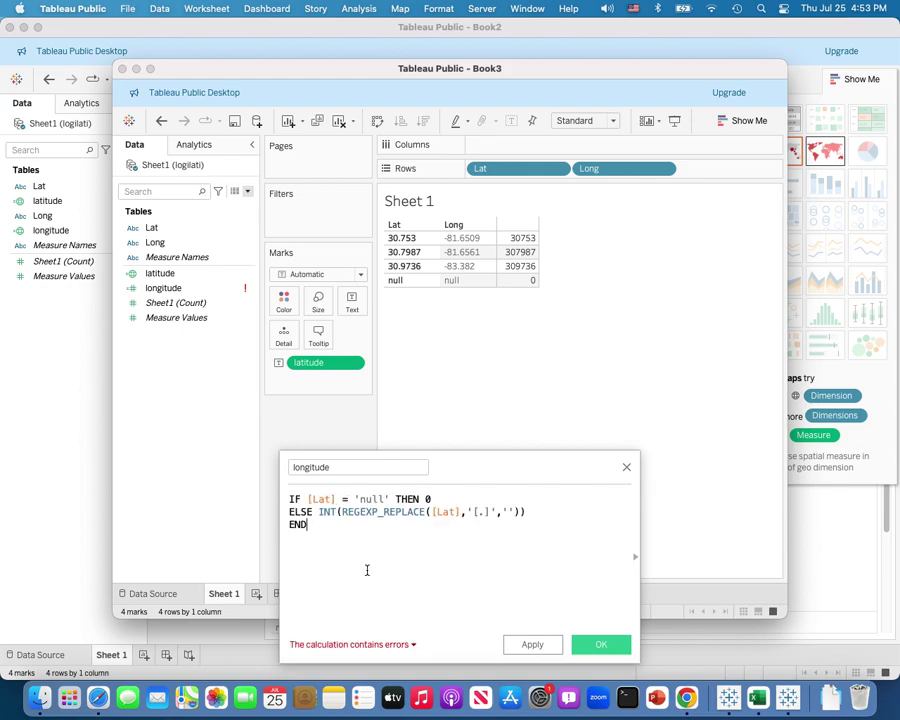
click(329, 499)
key(BackSpace)
key(BackSpace)
key(BackSpace)
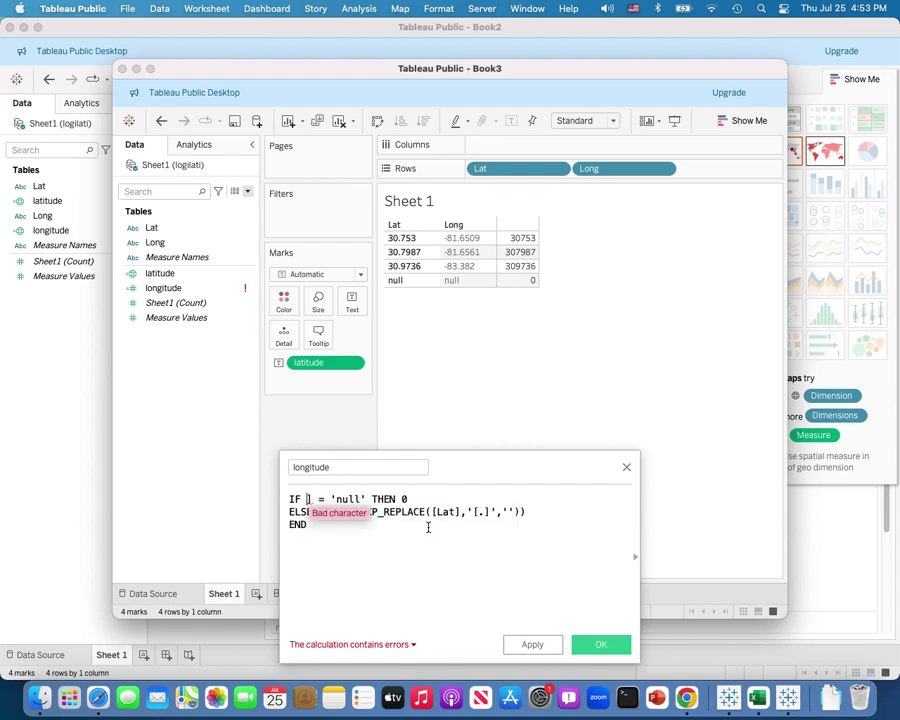
key(Delete)
text(lon)
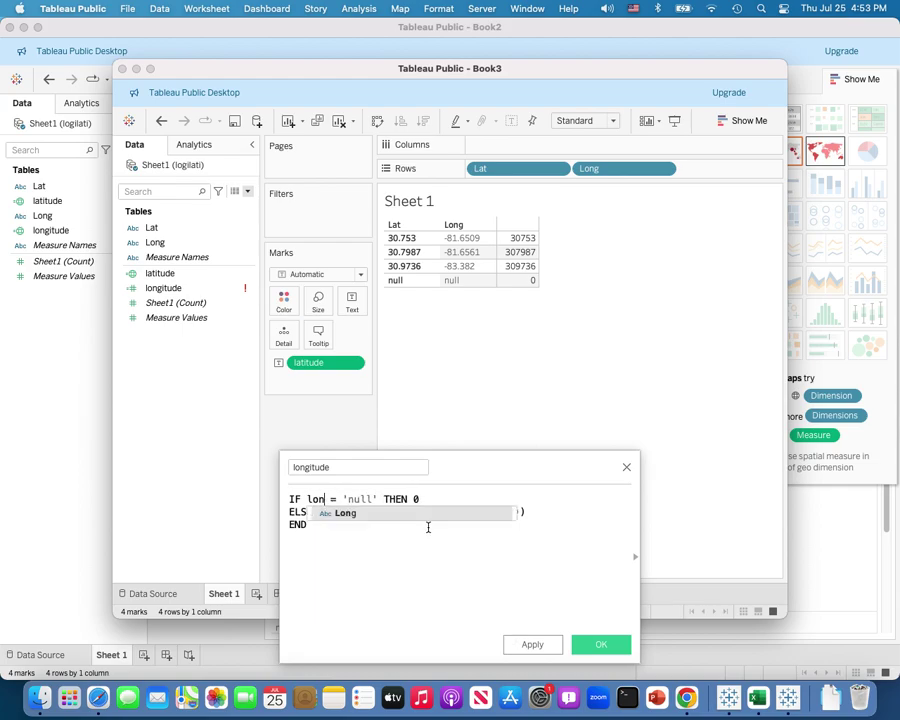
key(Return)
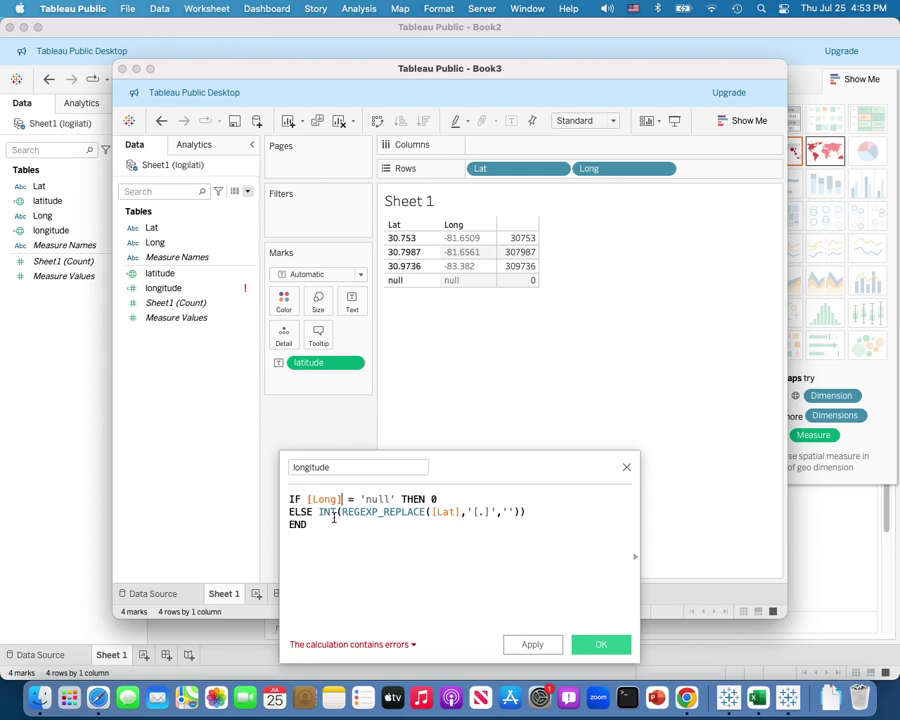
click(452, 512)
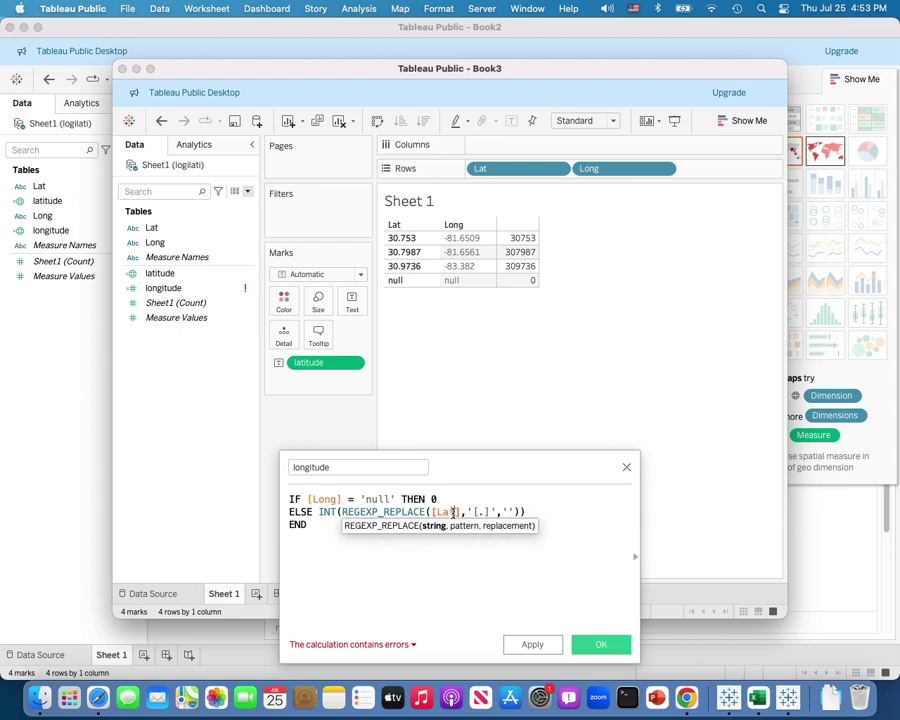
key(BackSpace)
key(BackSpace)
key(BackSpace)
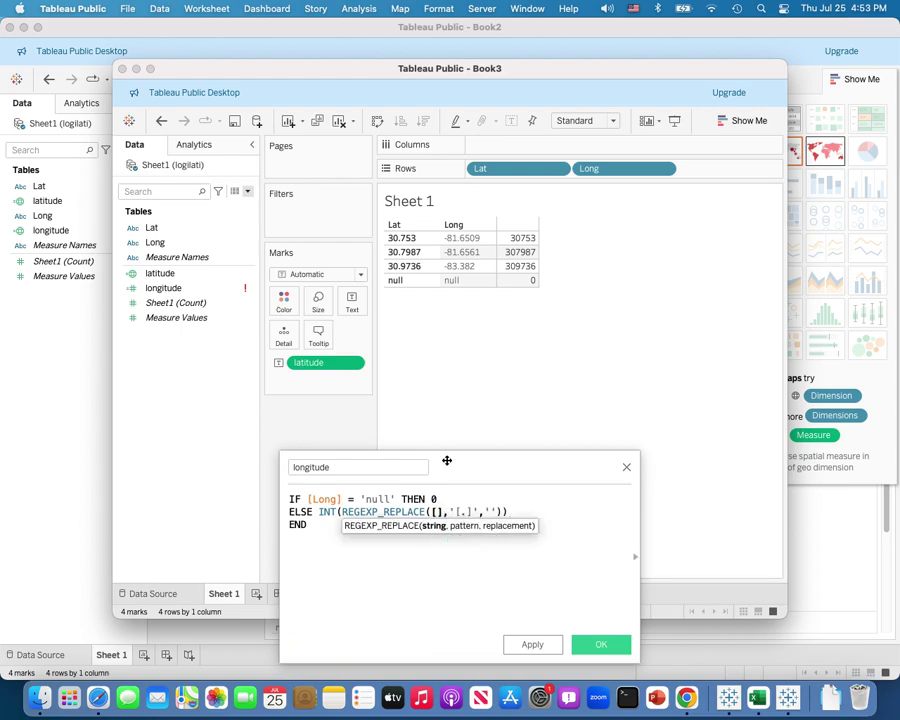
text(long)
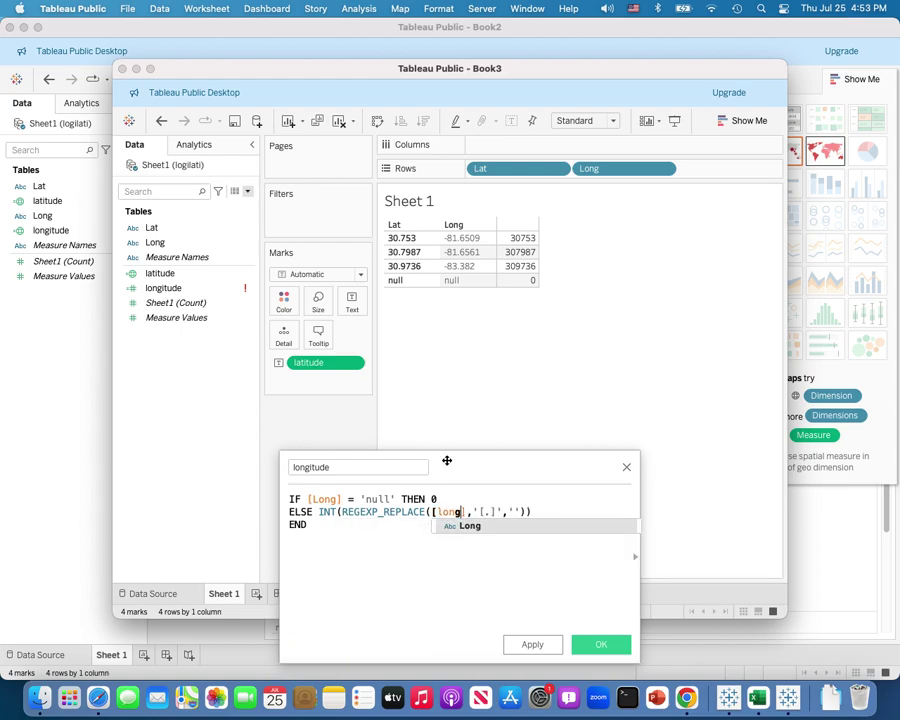
click(466, 526)
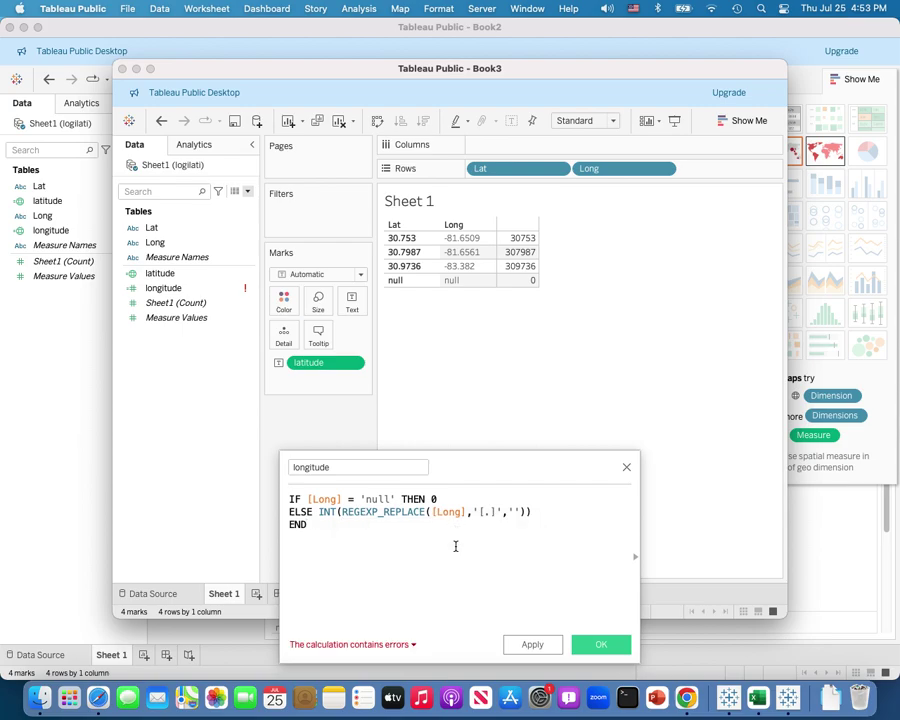
click(409, 645)
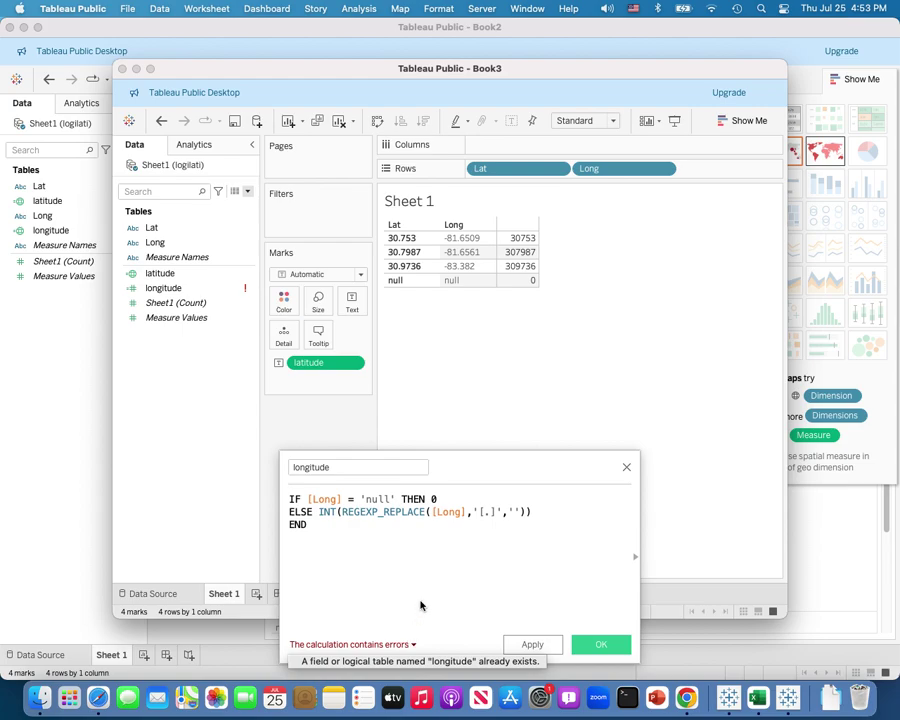
click(627, 471)
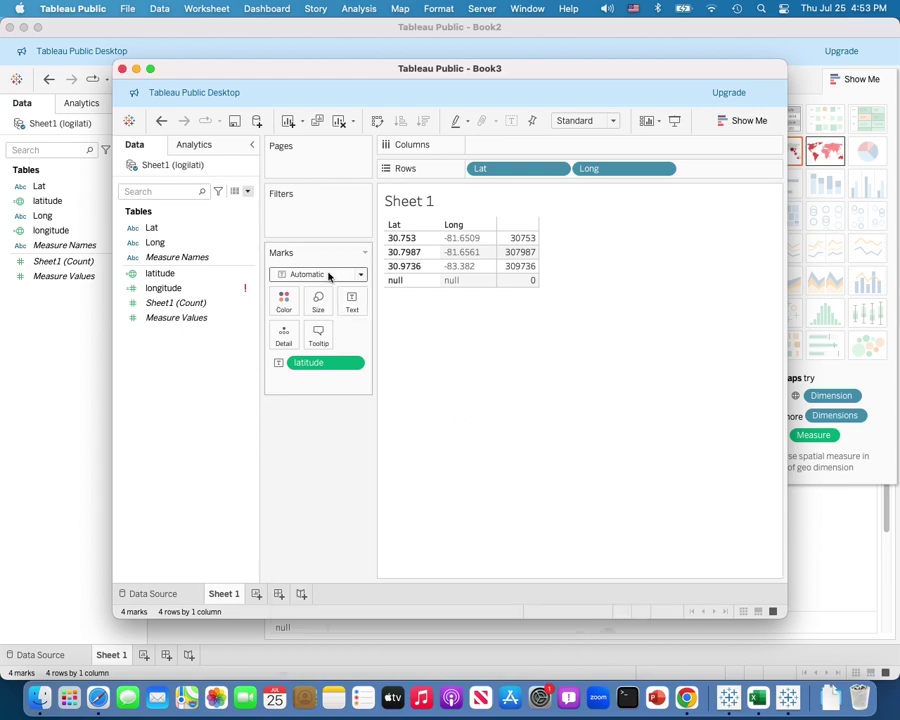
drag(342, 76, 339, 117)
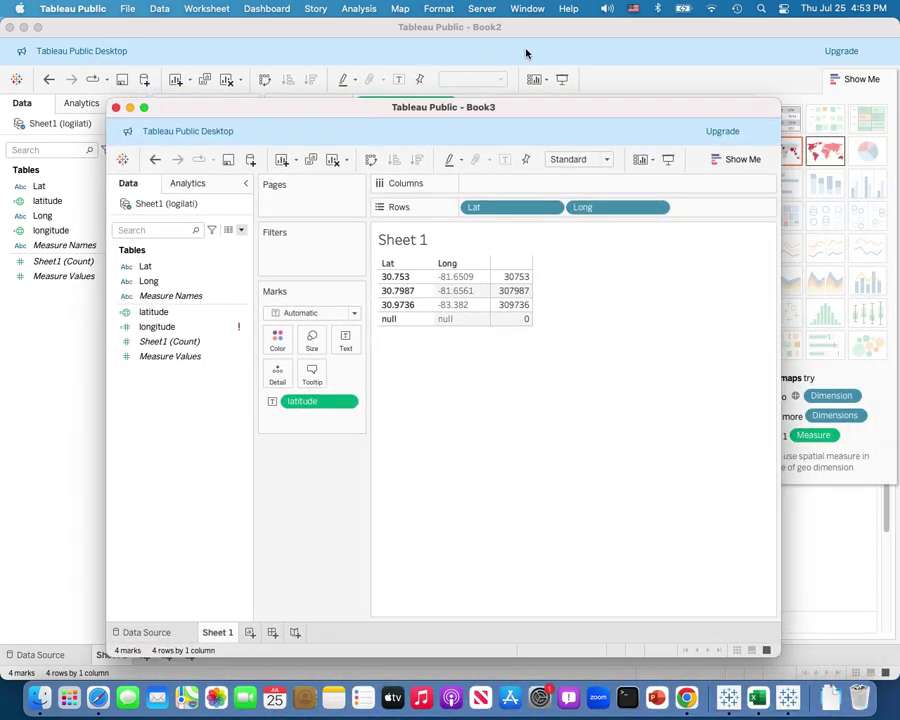
click(527, 9)
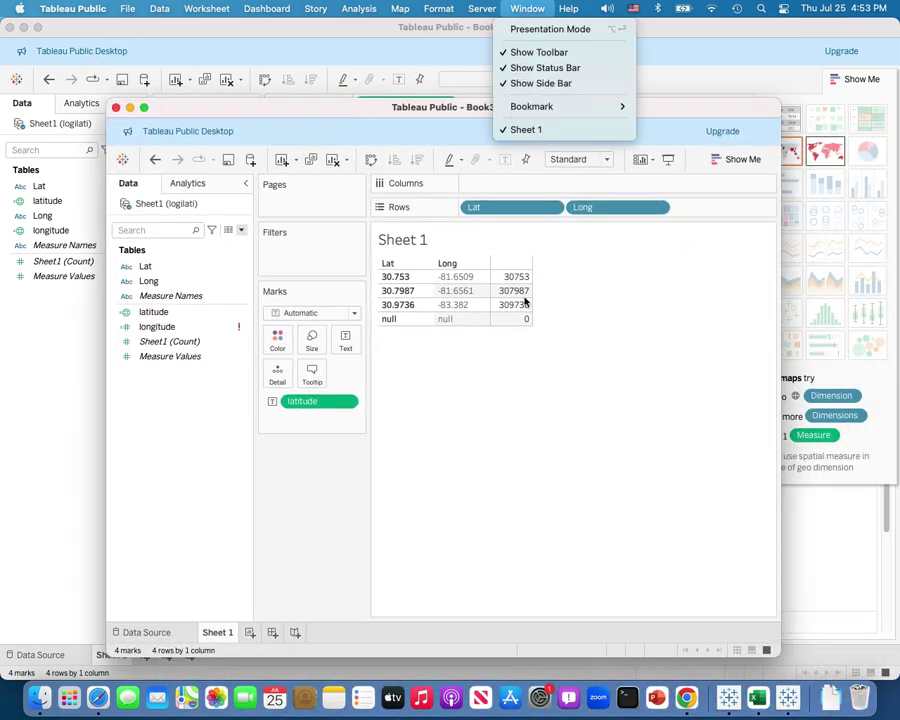
click(527, 408)
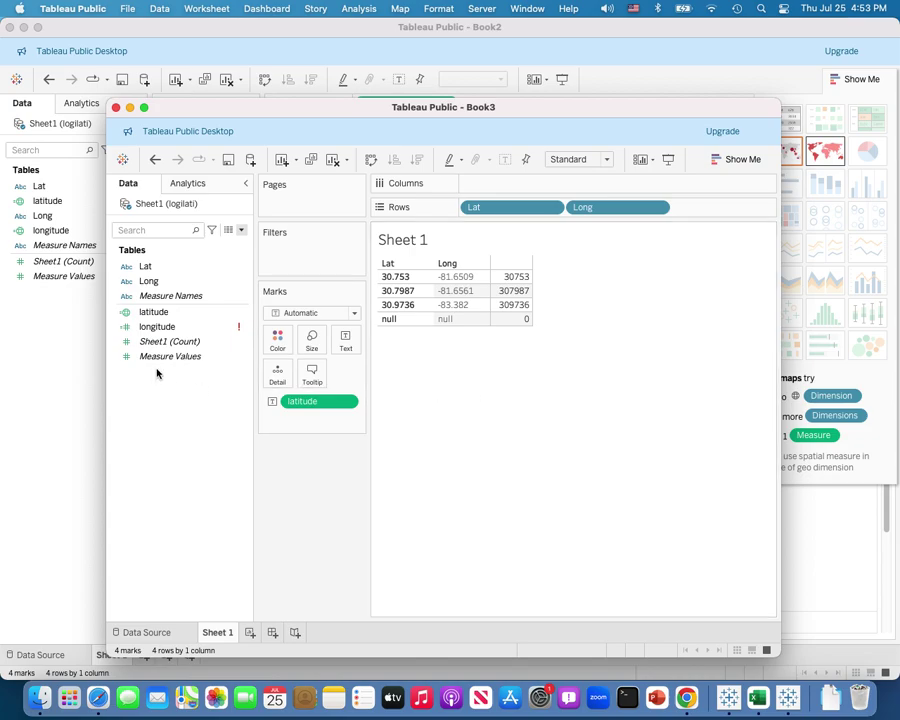
Edit the existing empty longitude calculated field and paste the copied latitude formula into it.
click(160, 326)
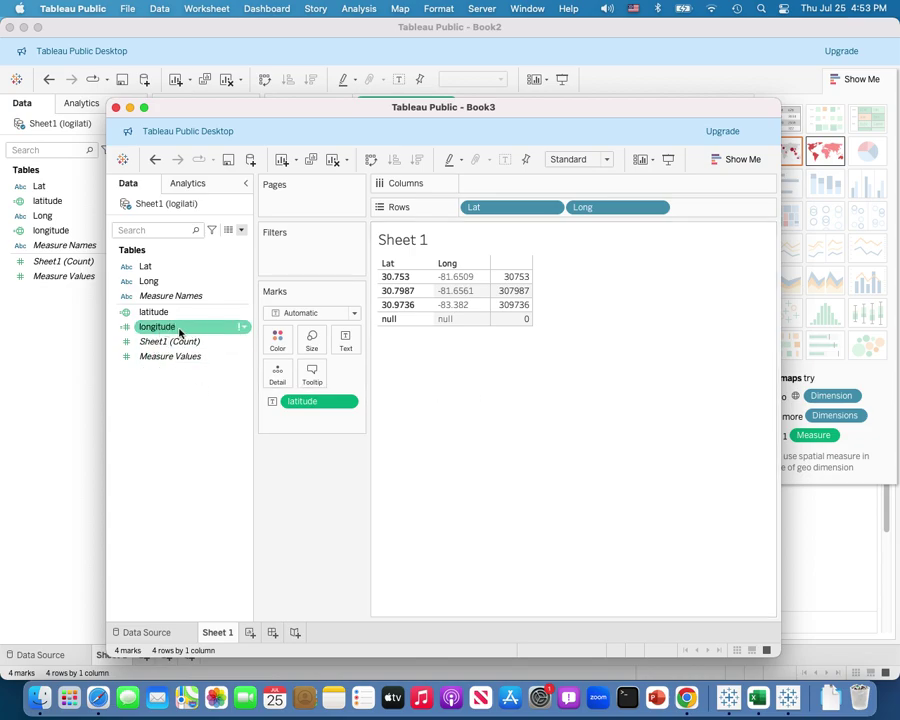
click(243, 327)
click(271, 392)
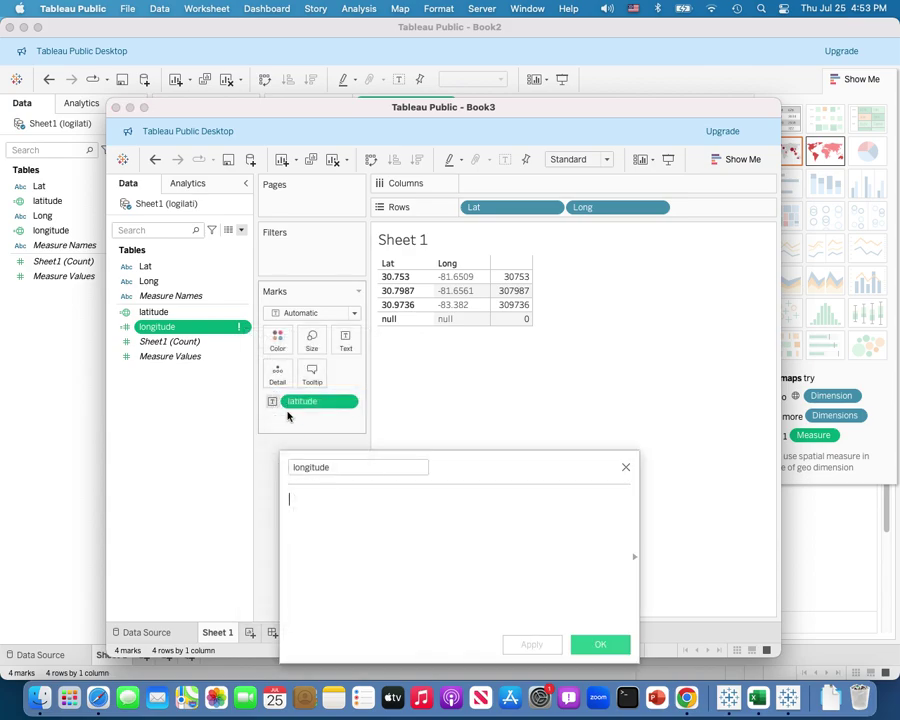
text(IF [Lat] = 'null' THEN 0 ELSE INT(REGEXP_REPLACE([Lat],'[.]','')) END)
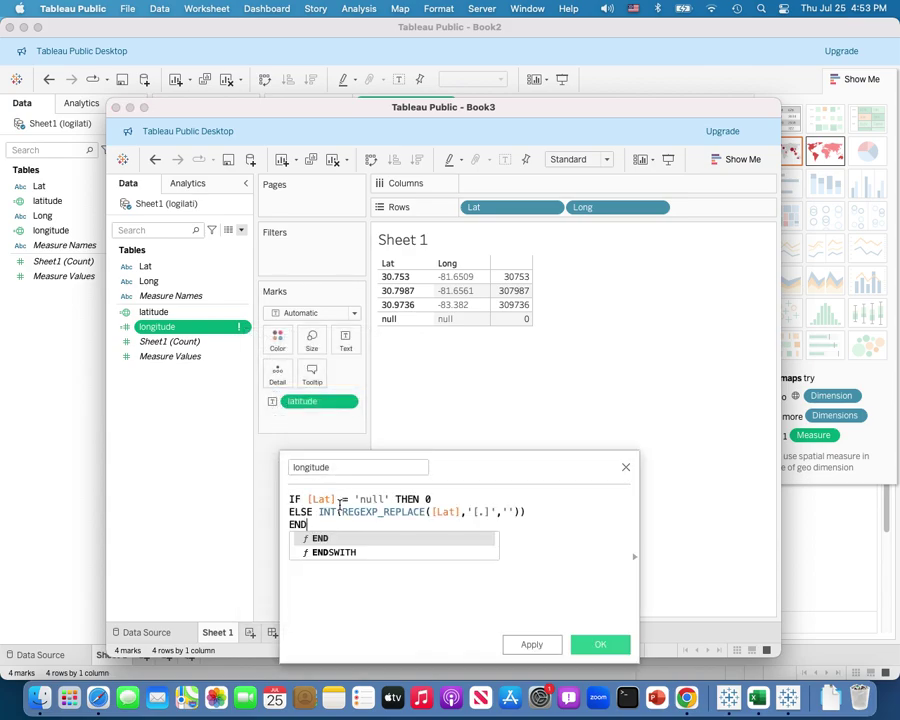
click(432, 584)
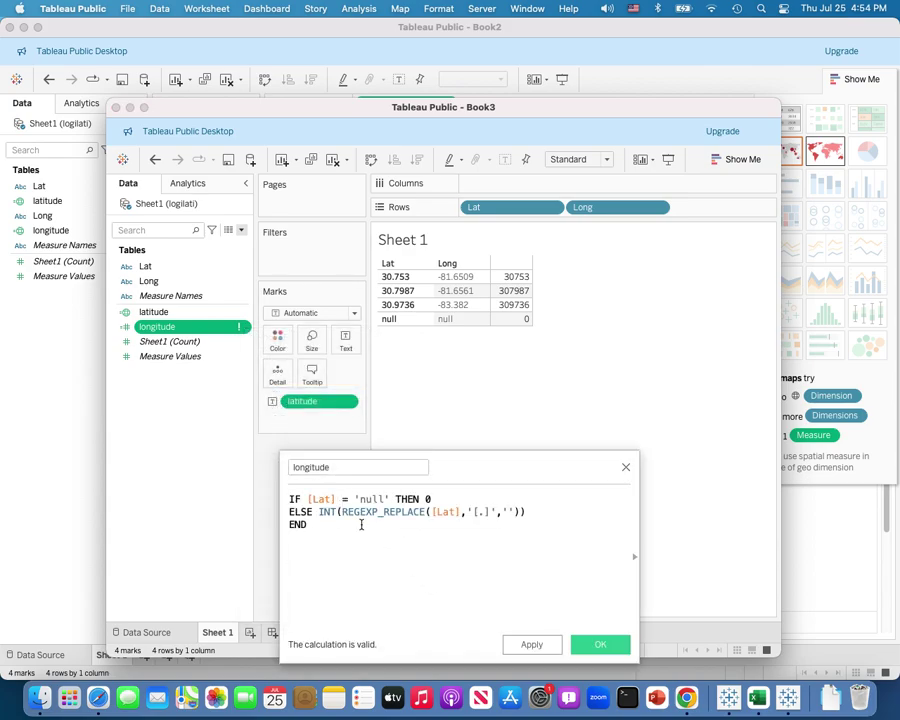
Replace Lat with long in the IF condition of the longitude formula.
click(331, 499)
key(BackSpace)
key(BackSpace)
key(BackSpace)
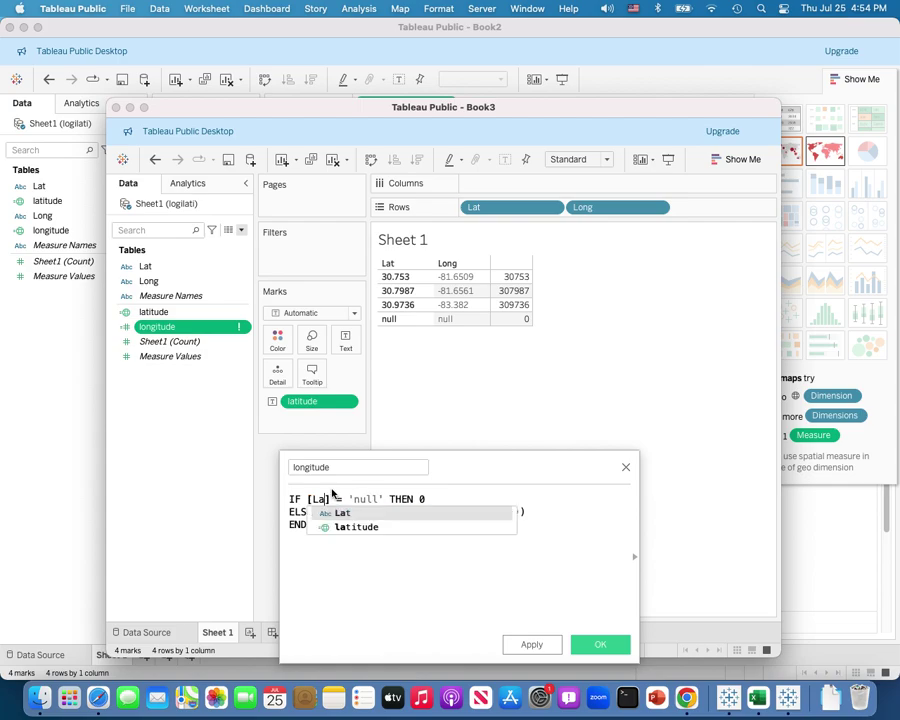
text(long)
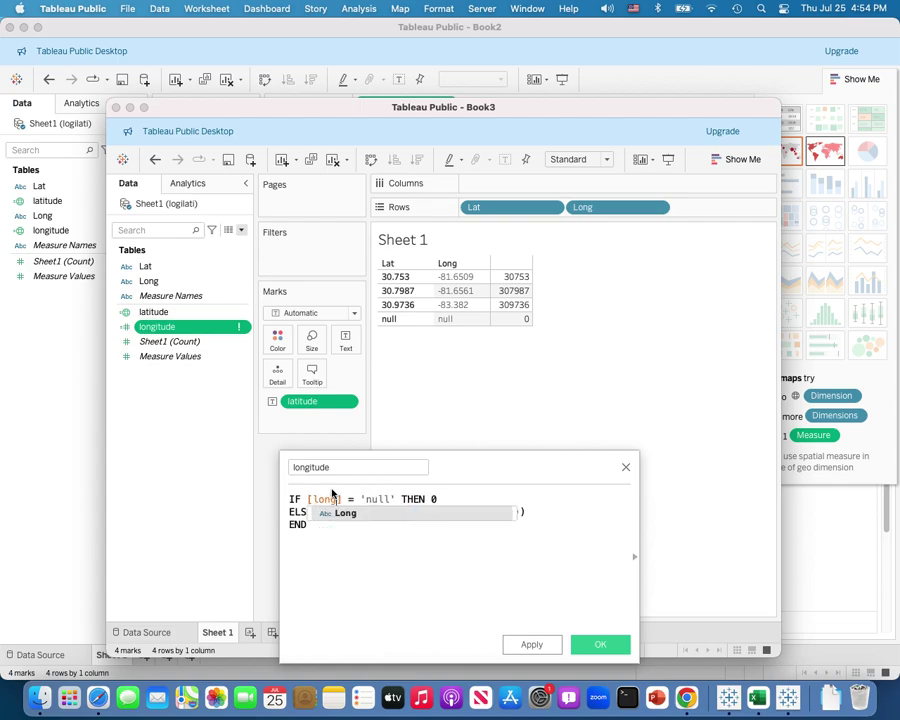
click(348, 556)
Replace Lat with Long inside the formula's REGEXP_REPLACE function and save the longitude calculated field.
click(451, 512)
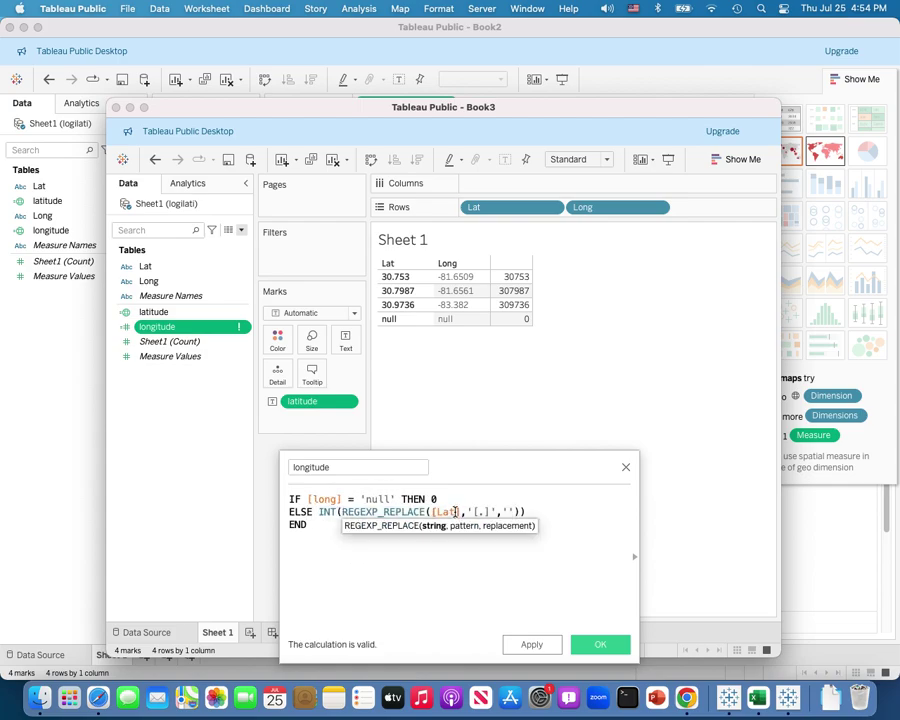
key(BackSpace)
key(BackSpace)
key(BackSpace)
text(long)
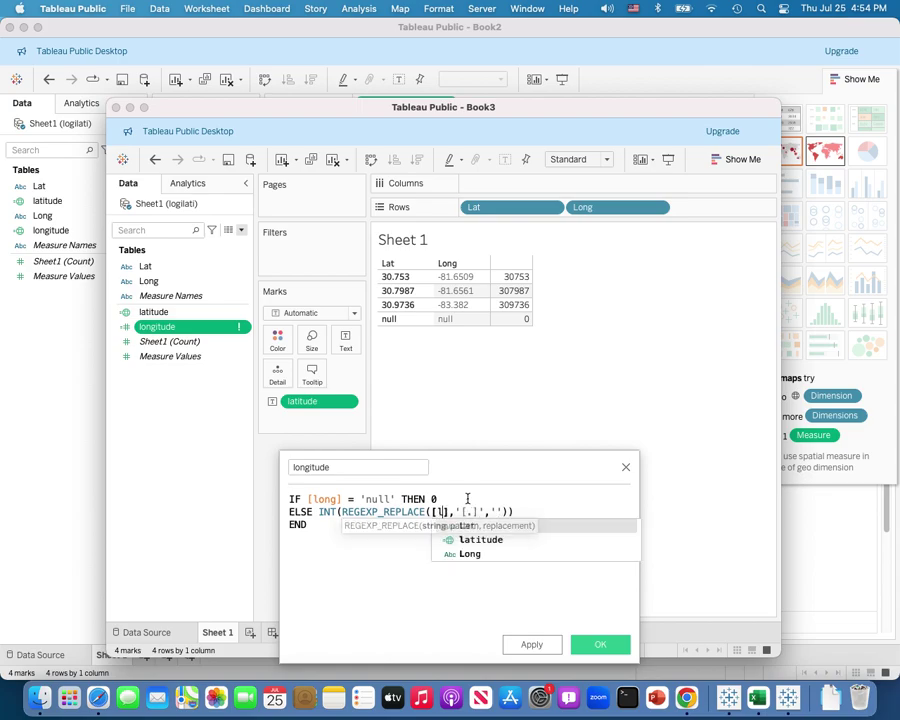
click(466, 525)
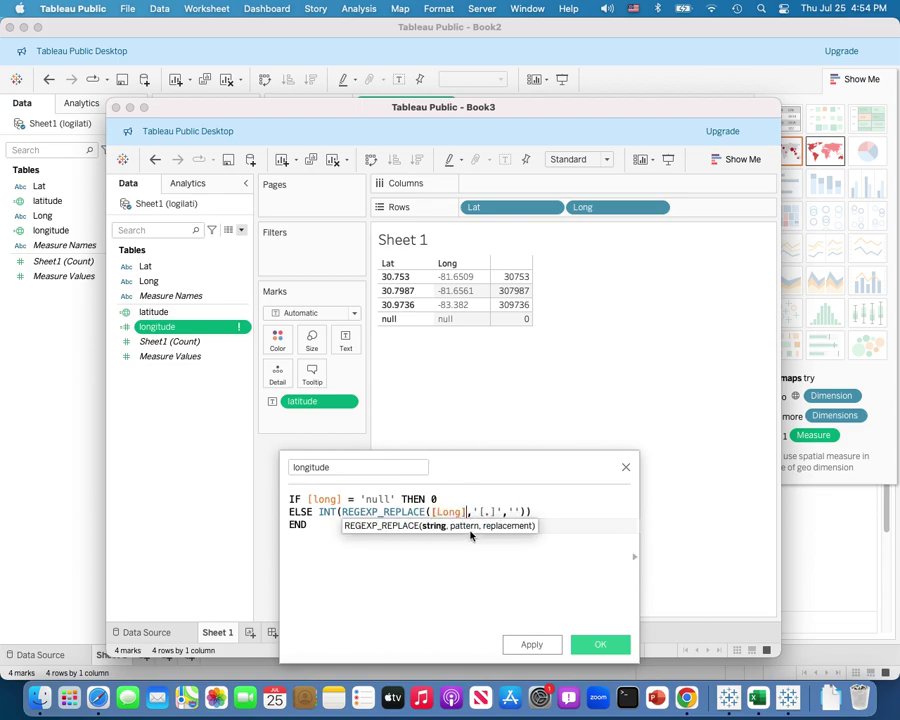
click(414, 555)
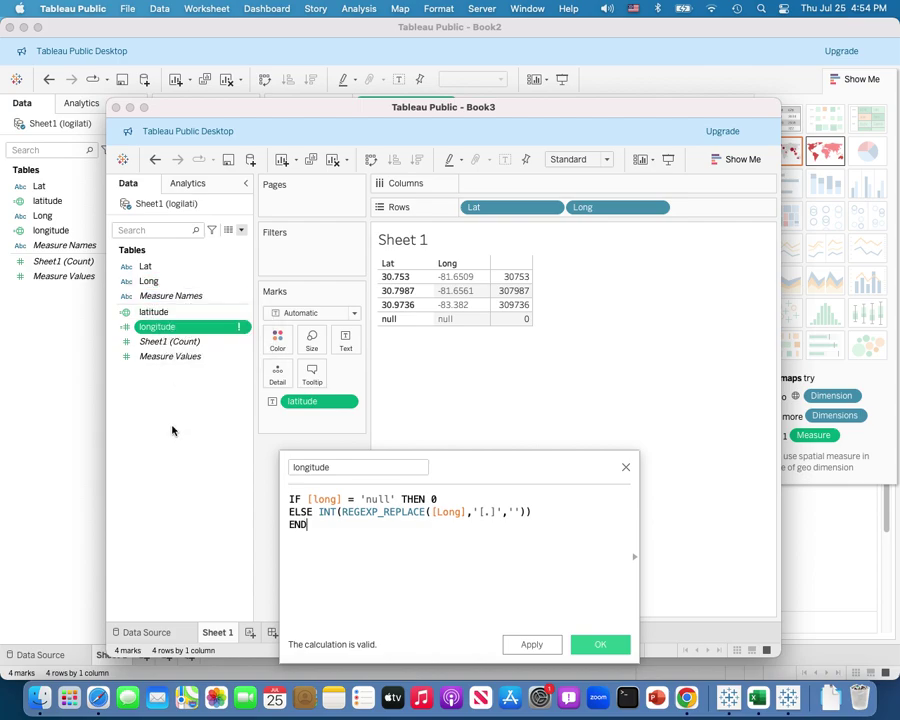
click(599, 643)
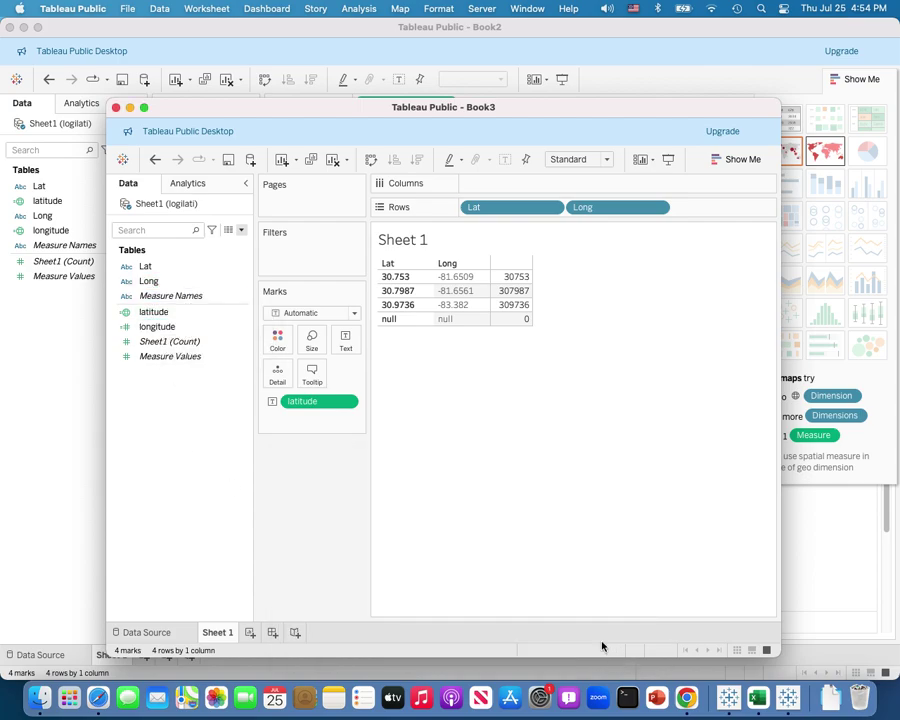
Move the latitude field from the Marks card to Rows after Long and make it discrete.
click(178, 328)
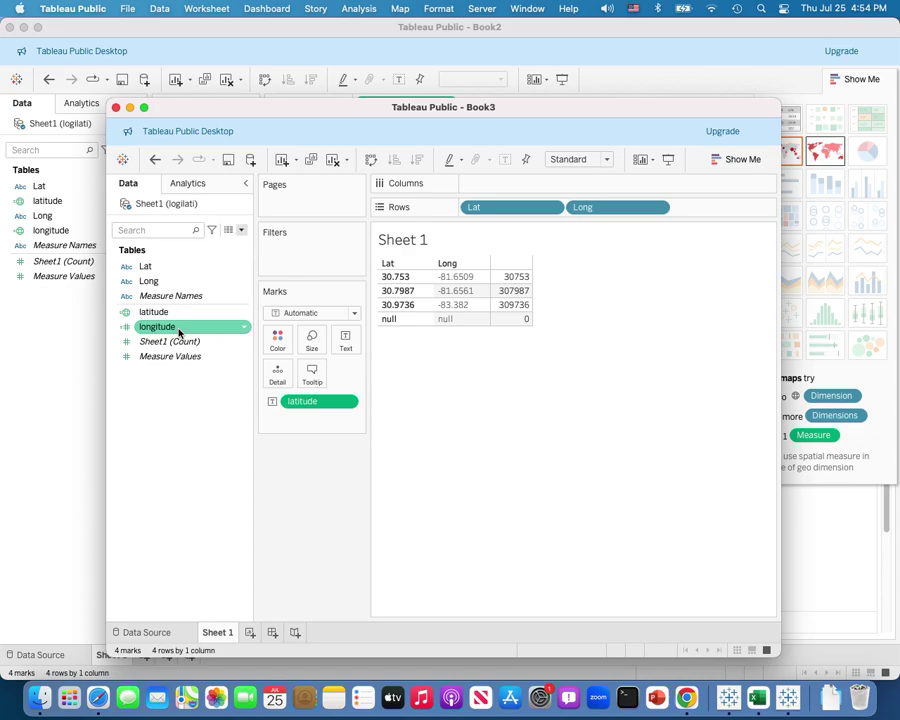
click(342, 402)
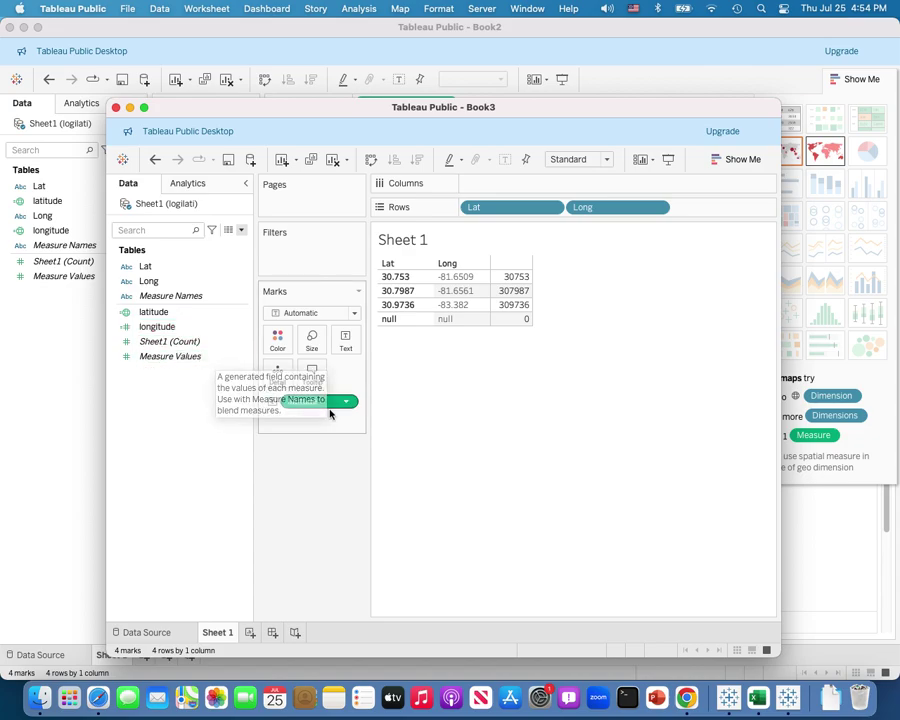
drag(315, 411, 703, 213)
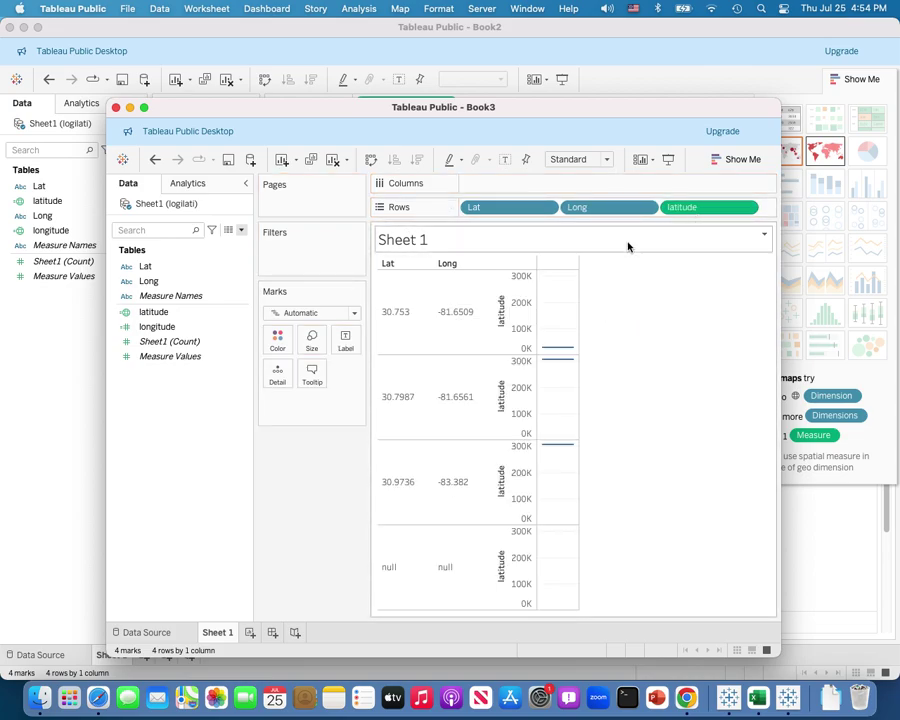
click(746, 208)
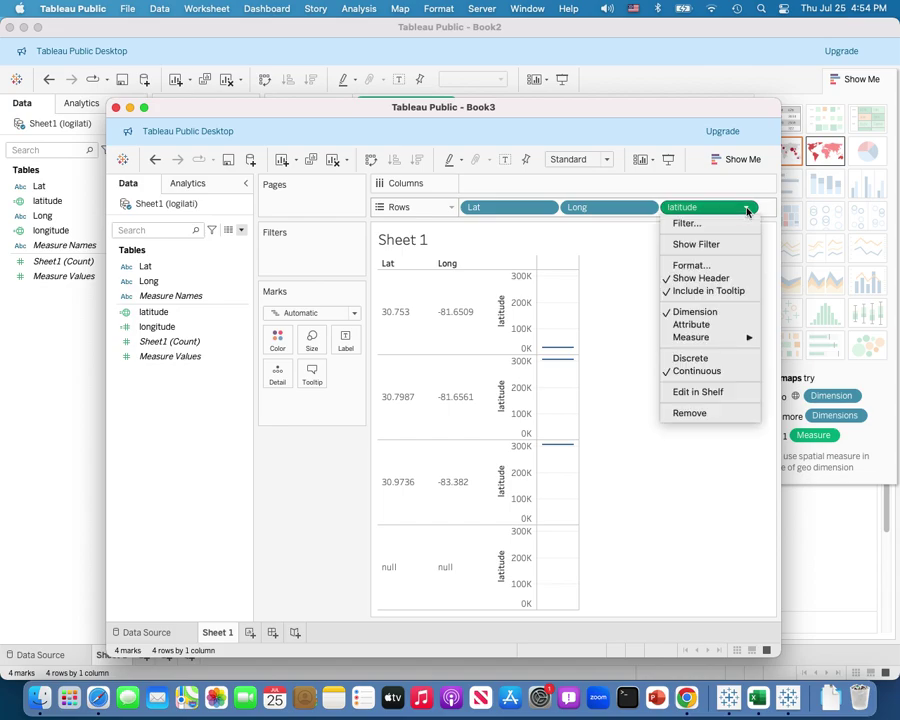
click(692, 358)
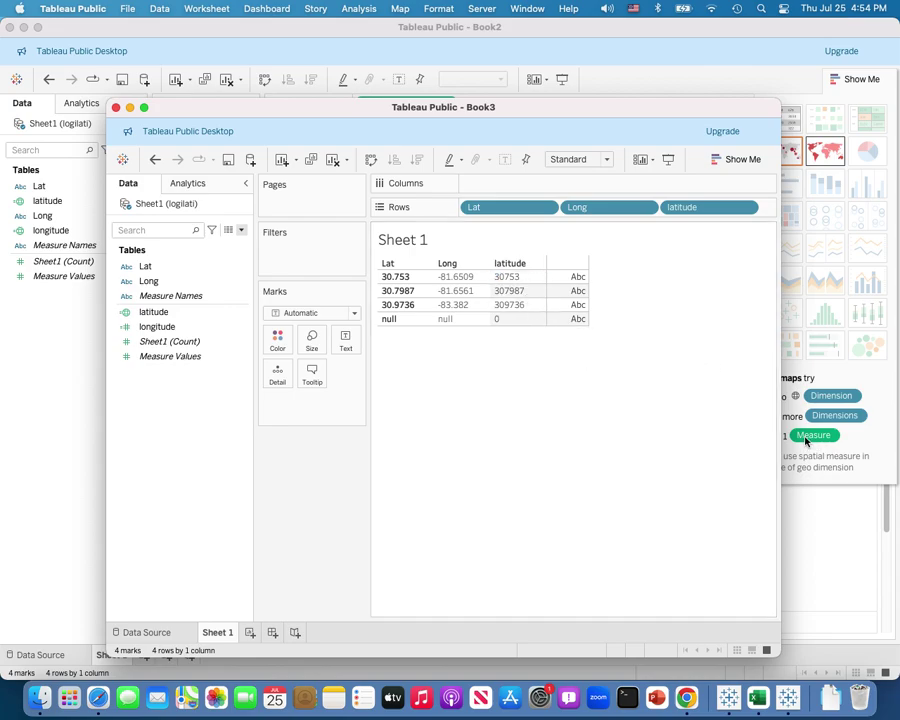
Convert the latitude calculated field in the data source's field list to a discrete dimension.
right_click(193, 313)
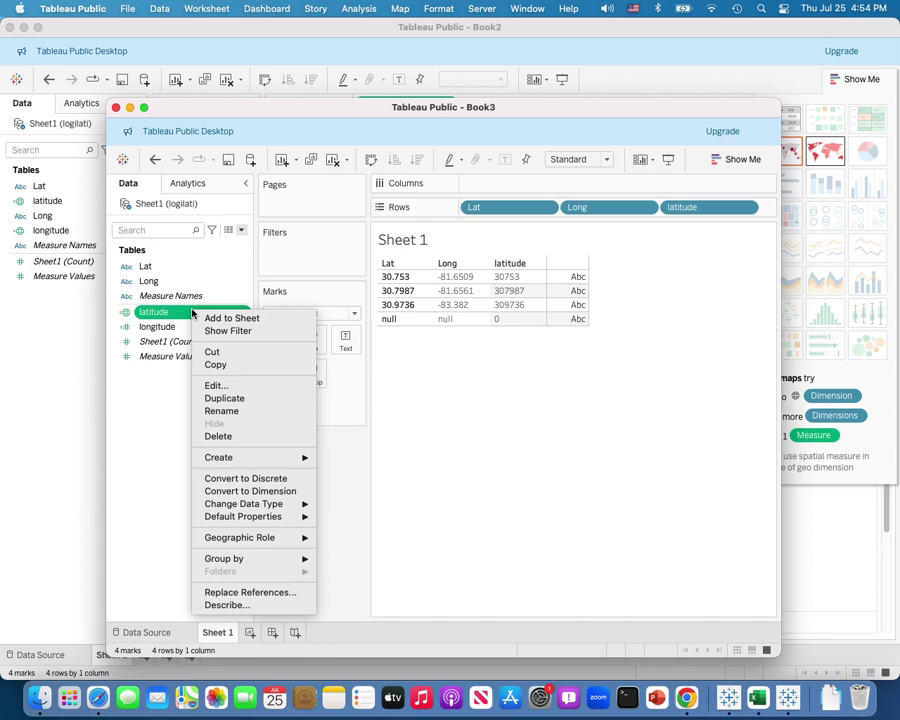
click(240, 491)
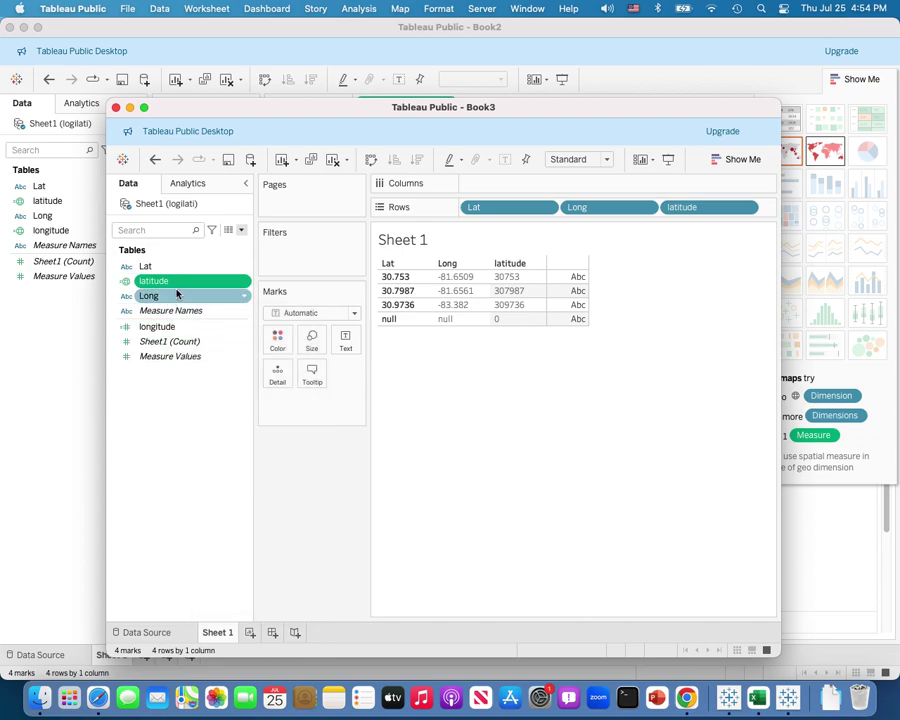
right_click(208, 286)
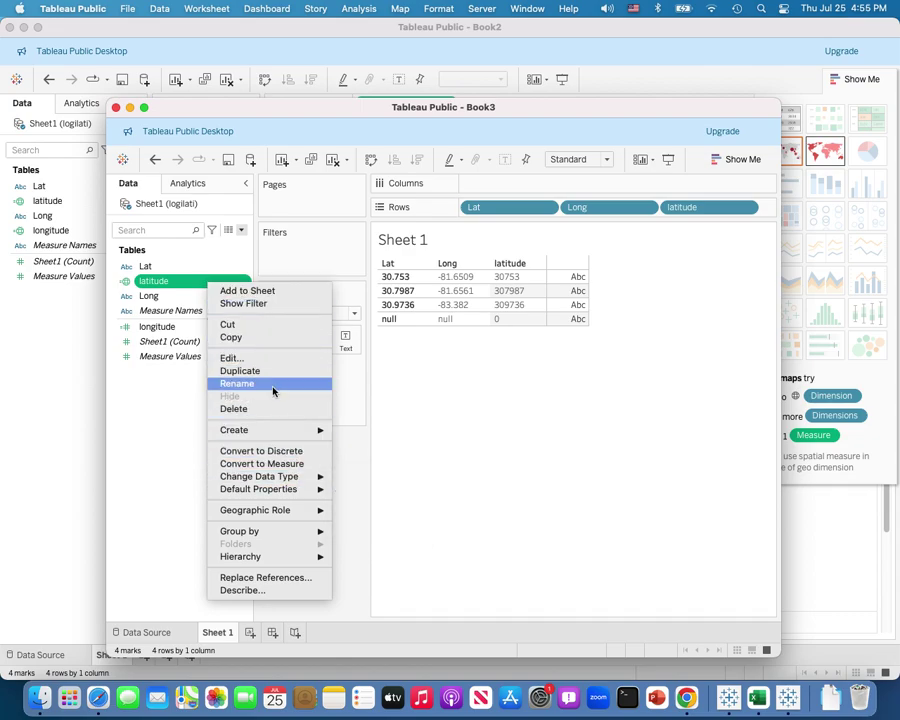
click(284, 456)
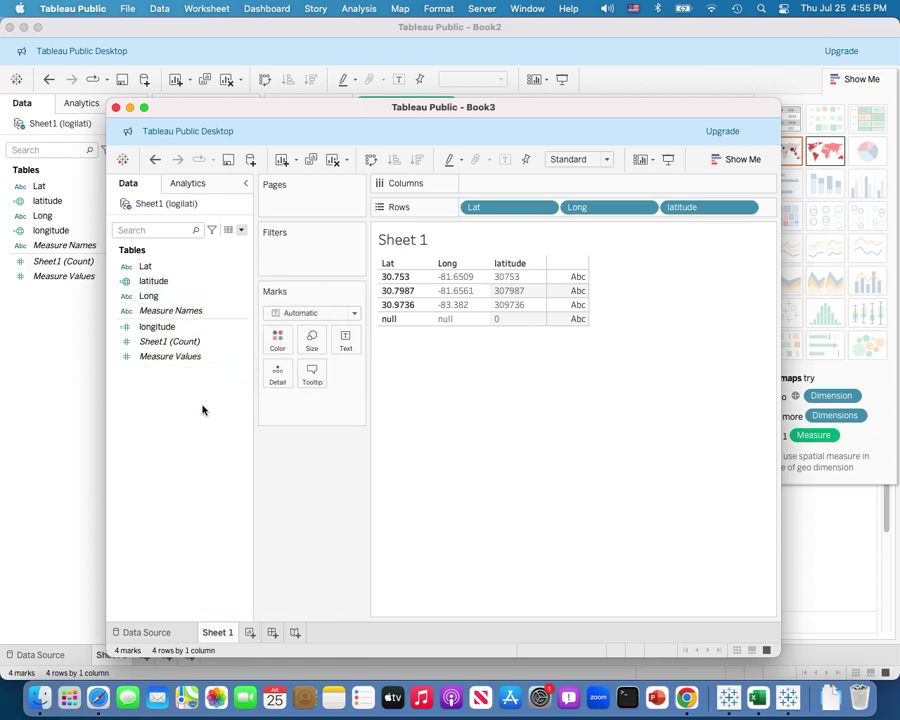
Convert the longitude calculated field from a measure to a dimension.
click(170, 326)
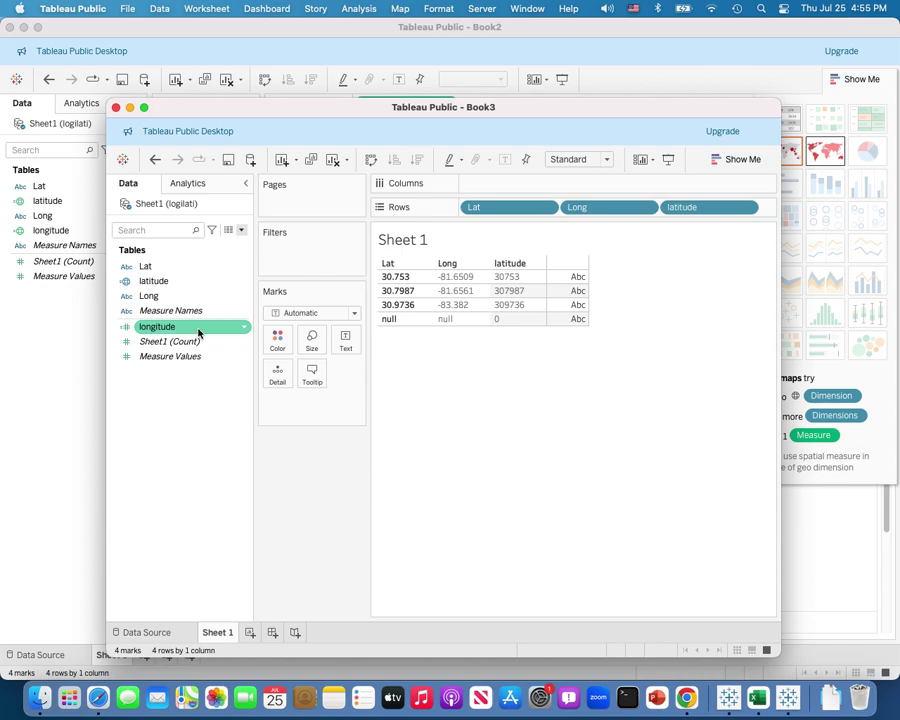
right_click(201, 330)
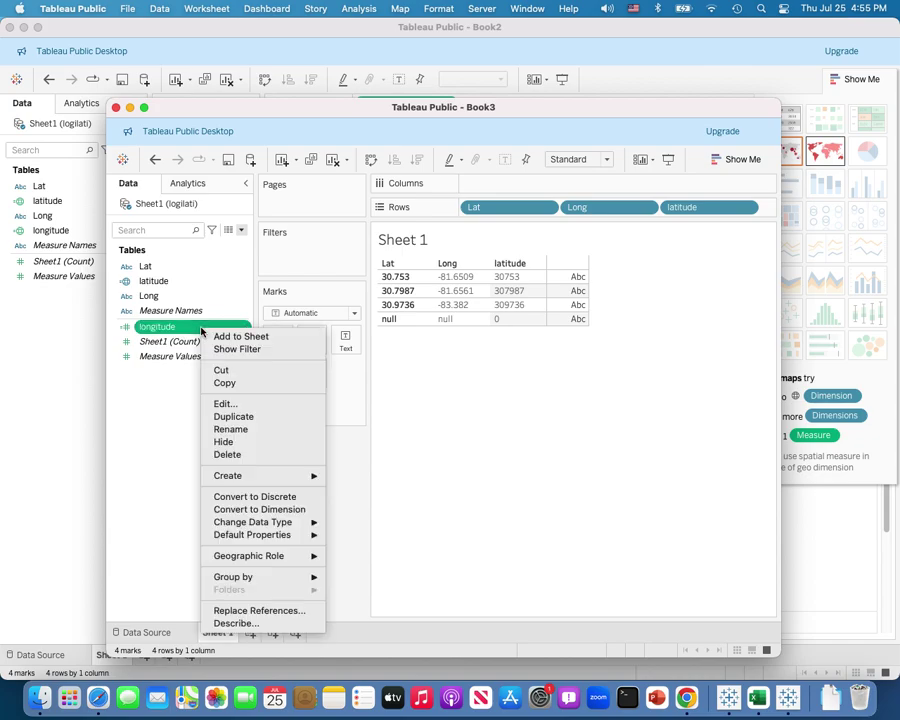
click(258, 509)
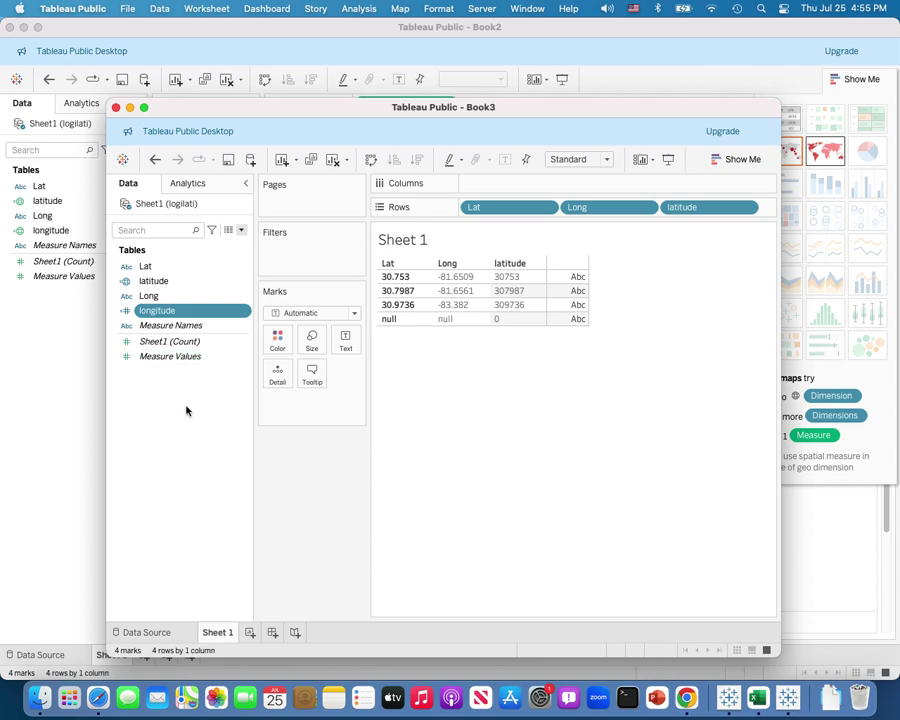
Assign the Longitude geographic role to the longitude calculated field.
right_click(199, 316)
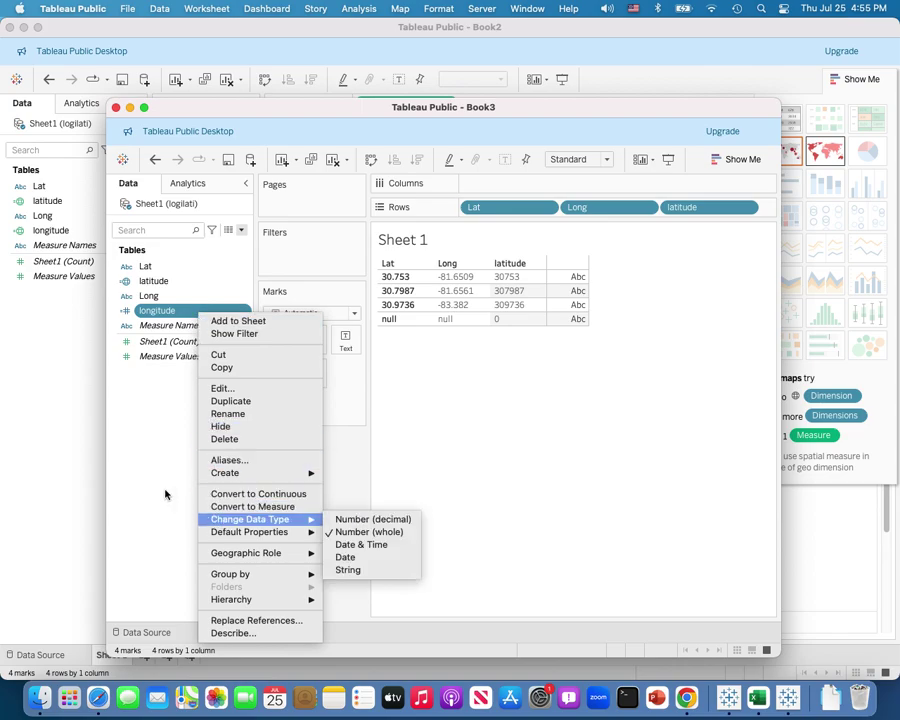
click(166, 421)
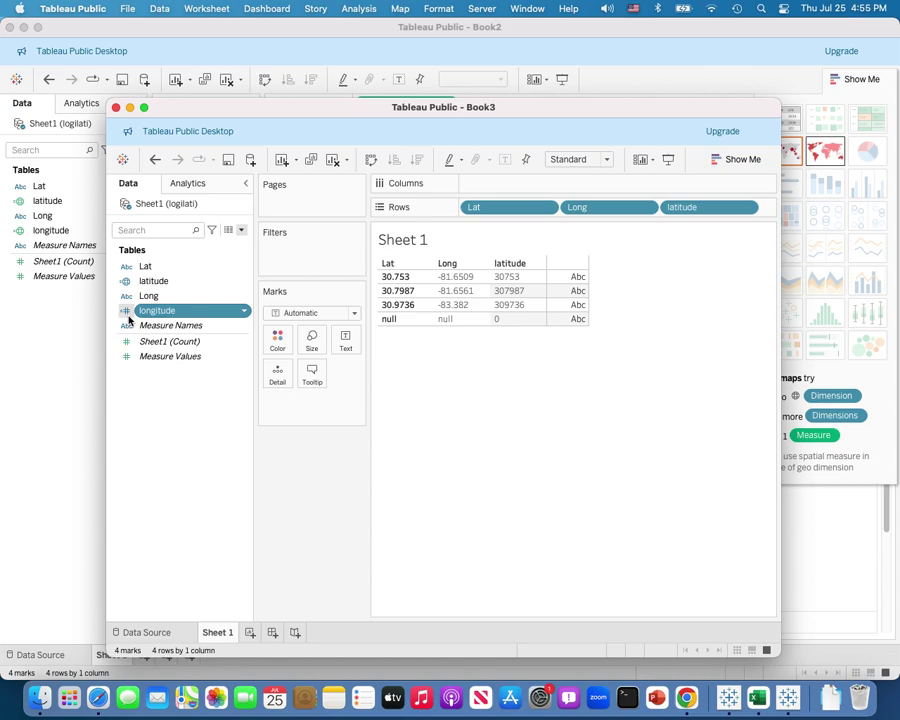
click(242, 313)
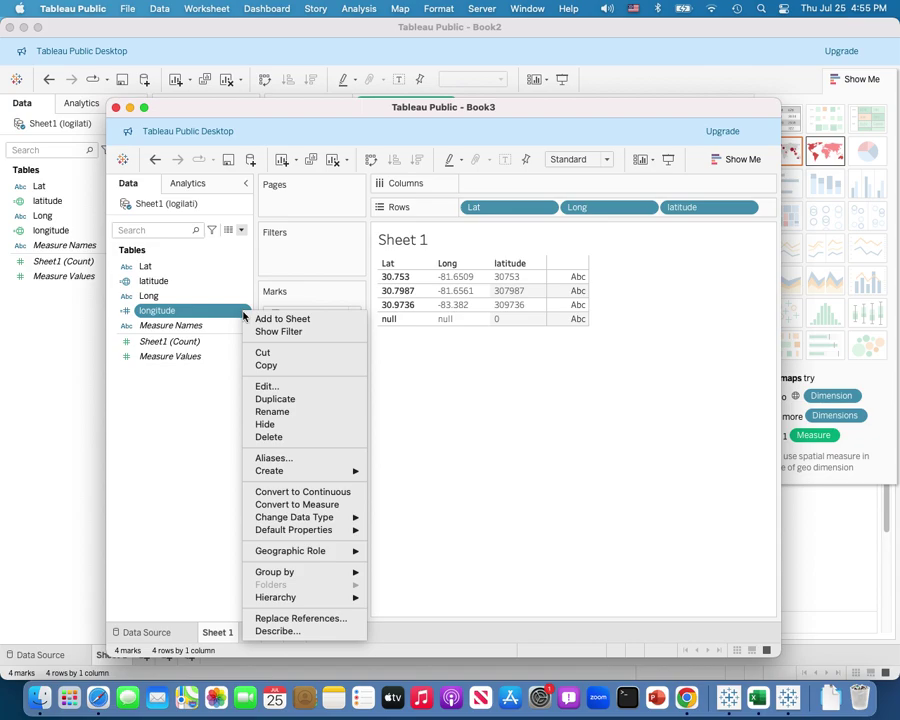
mouse_move(340, 551)
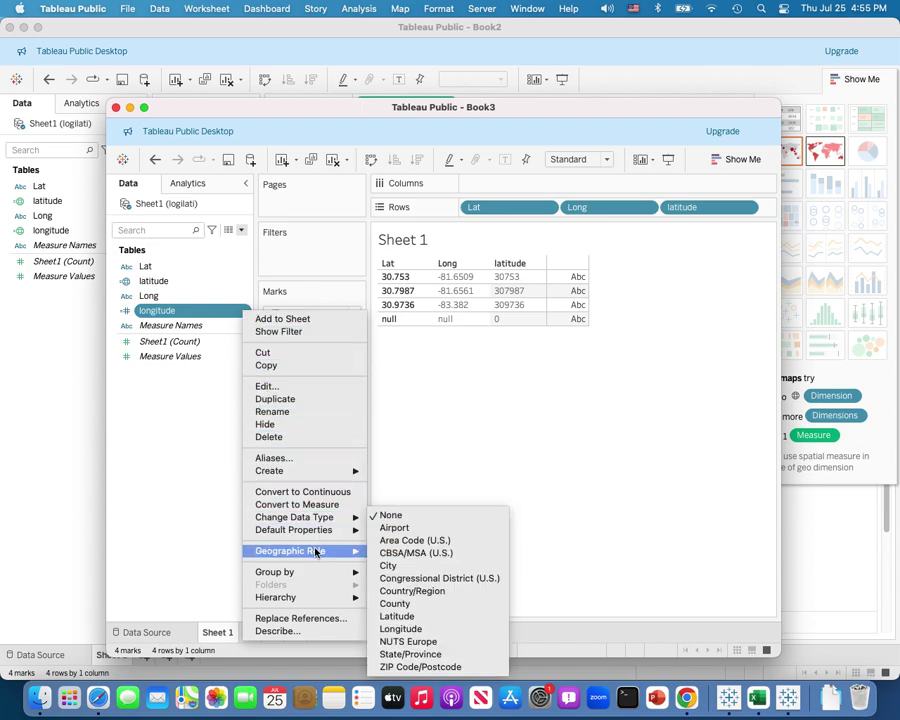
click(428, 629)
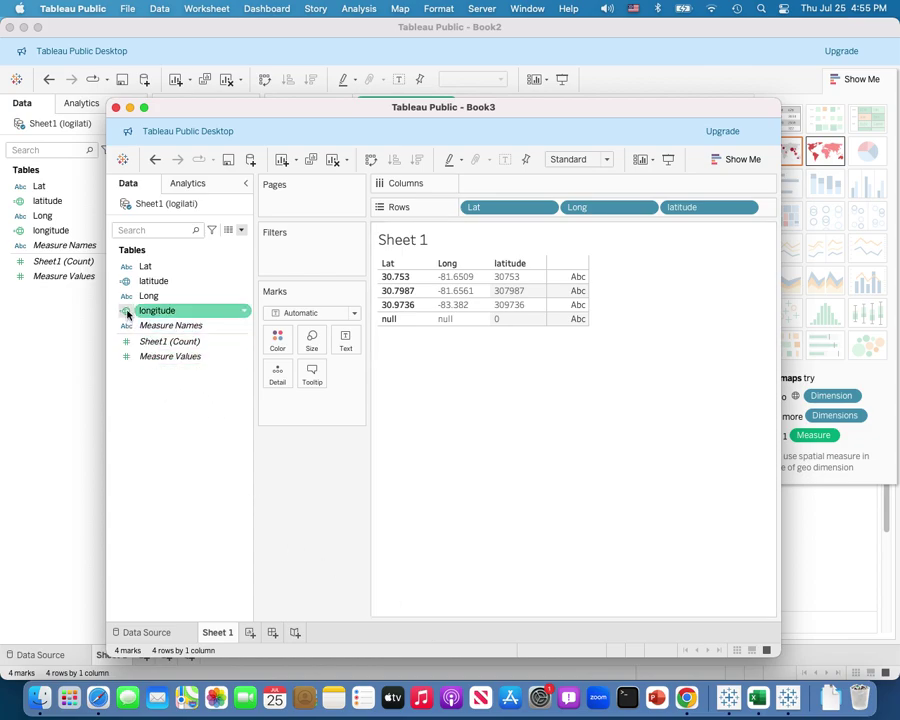
Convert the longitude field to discrete and add it to Rows after latitude.
right_click(201, 314)
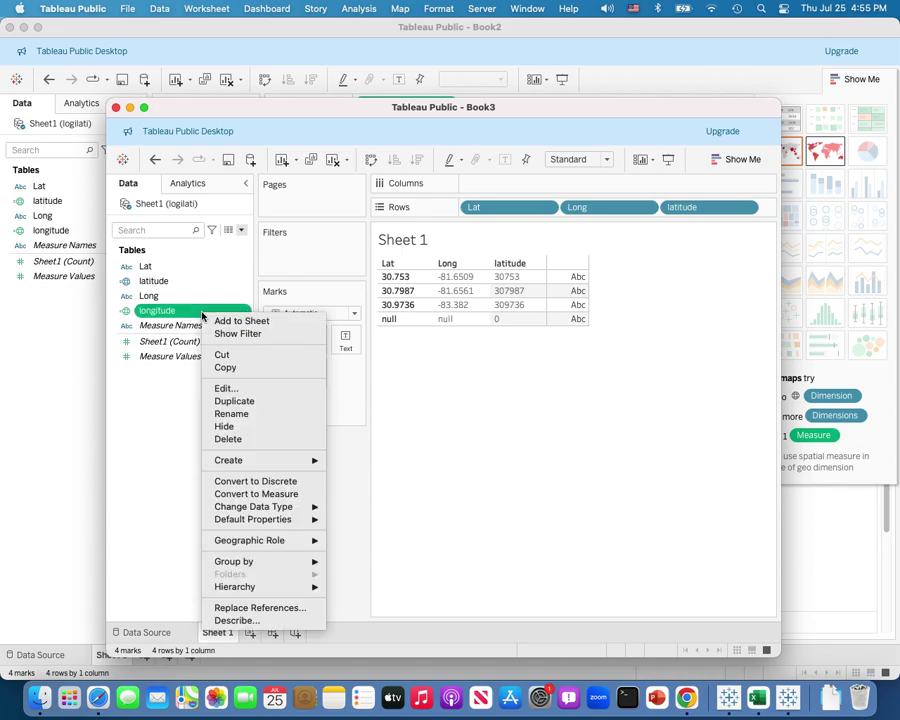
click(245, 483)
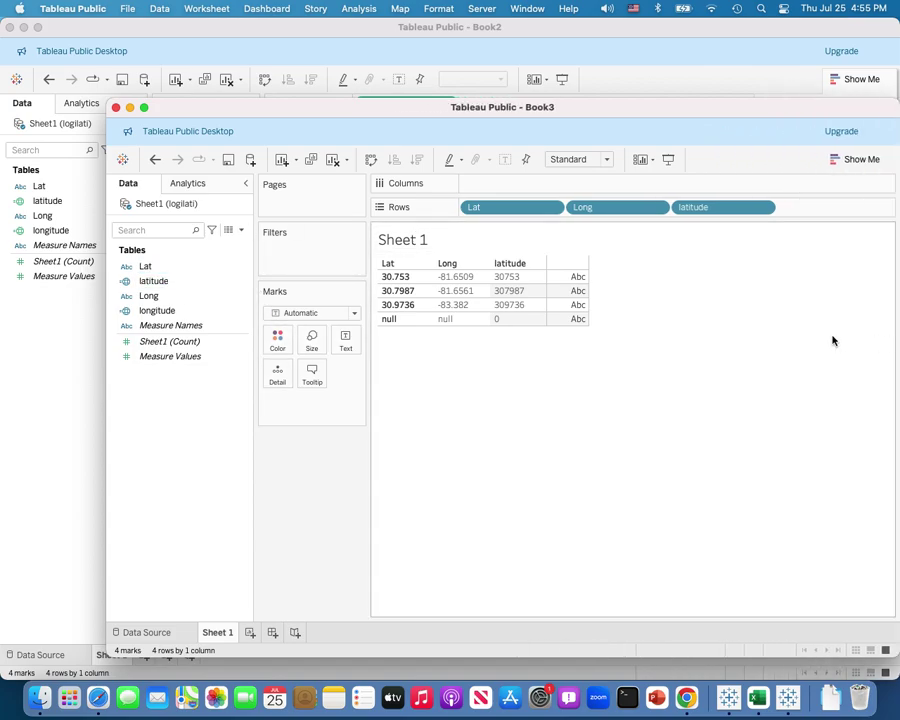
drag(157, 310, 858, 217)
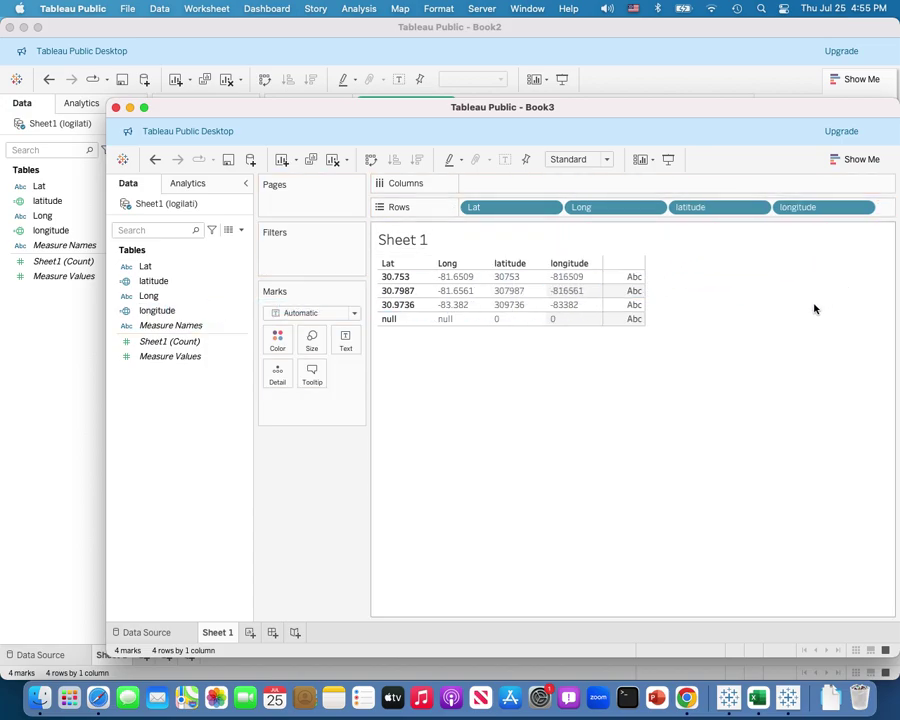